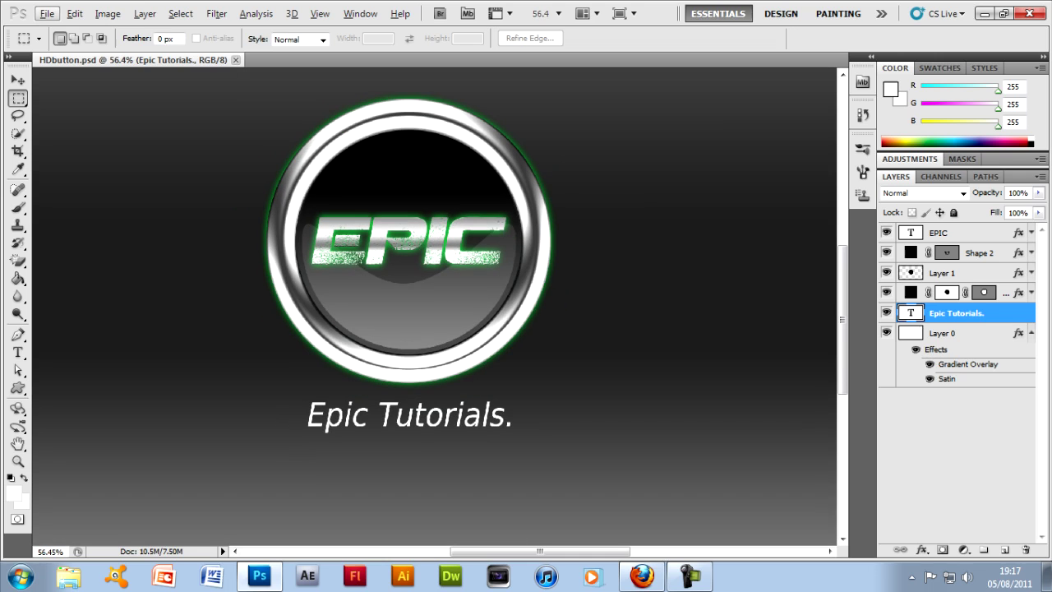
Step: Look over the finished EPIC button artwork and close the HDbutton.psd document
{"action": "left_click_drag", "start_coordinate": [540, 551], "coordinate": [527, 551]}
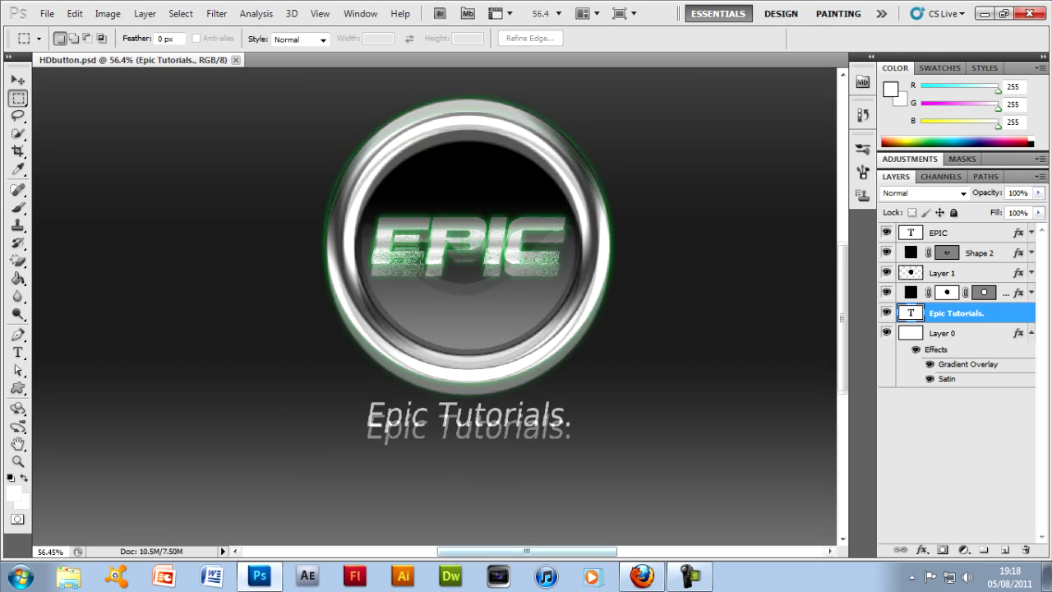
{"action": "scroll", "coordinate": [493, 345], "scroll_direction": "up", "scroll_amount": 1}
{"action": "scroll", "coordinate": [377, 341], "scroll_direction": "down", "scroll_amount": 2}
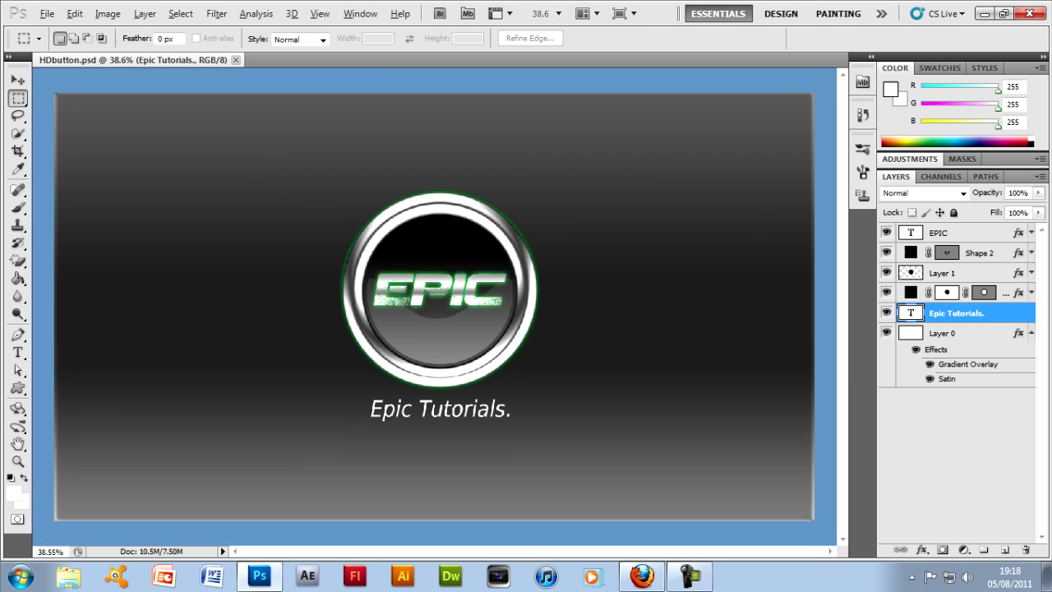
{"action": "key", "text": "alt"}
{"action": "left_click", "coordinate": [235, 60]}
Step: Start a new document and name it HdButtonTutorials
{"action": "left_click", "coordinate": [47, 14]}
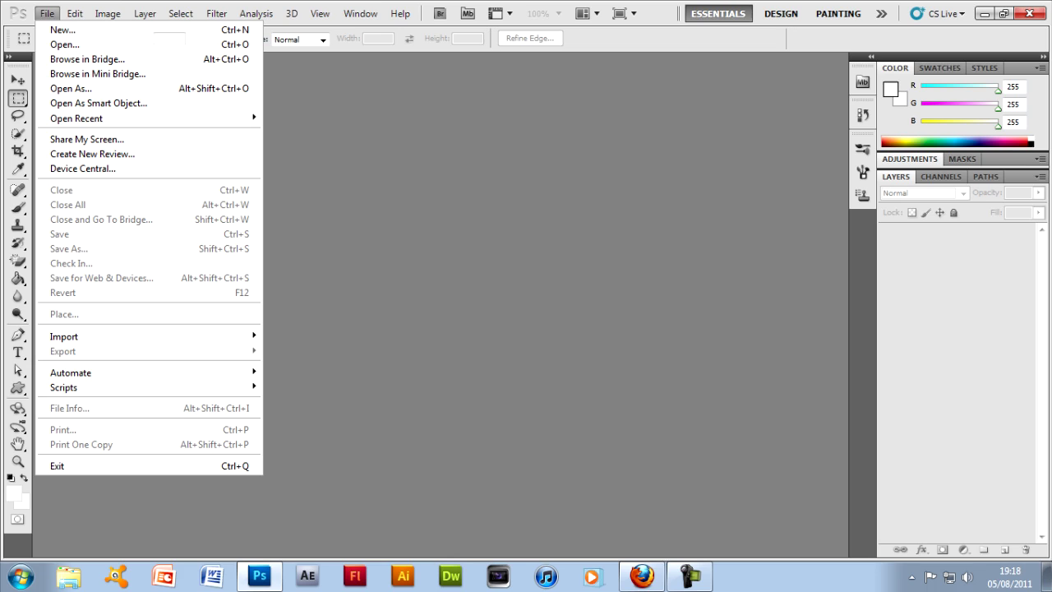
{"action": "key", "text": "ctrl+n"}
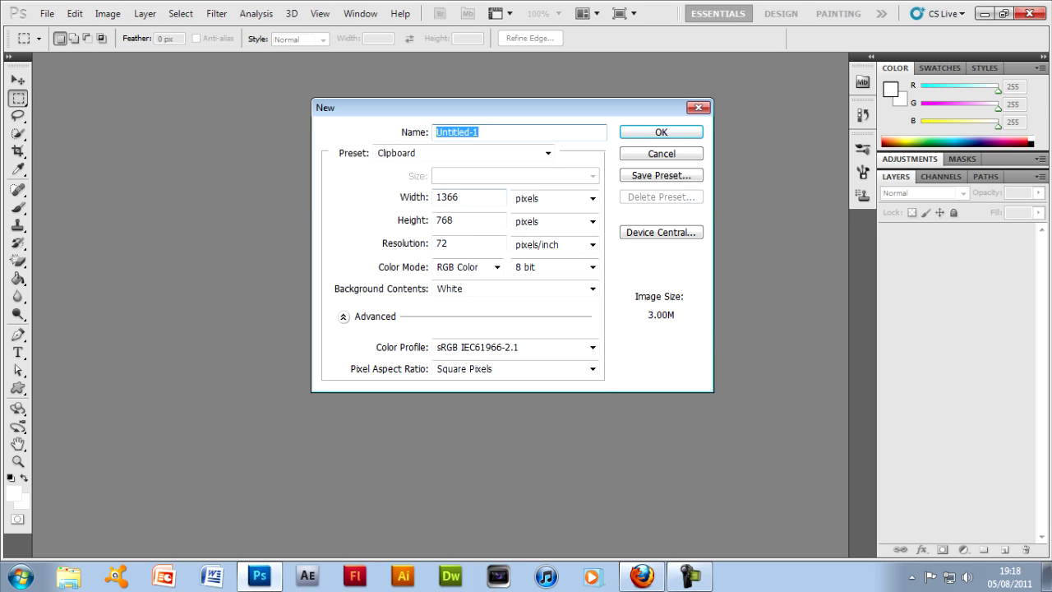
{"action": "type", "text": "HdButton Tutorials"}
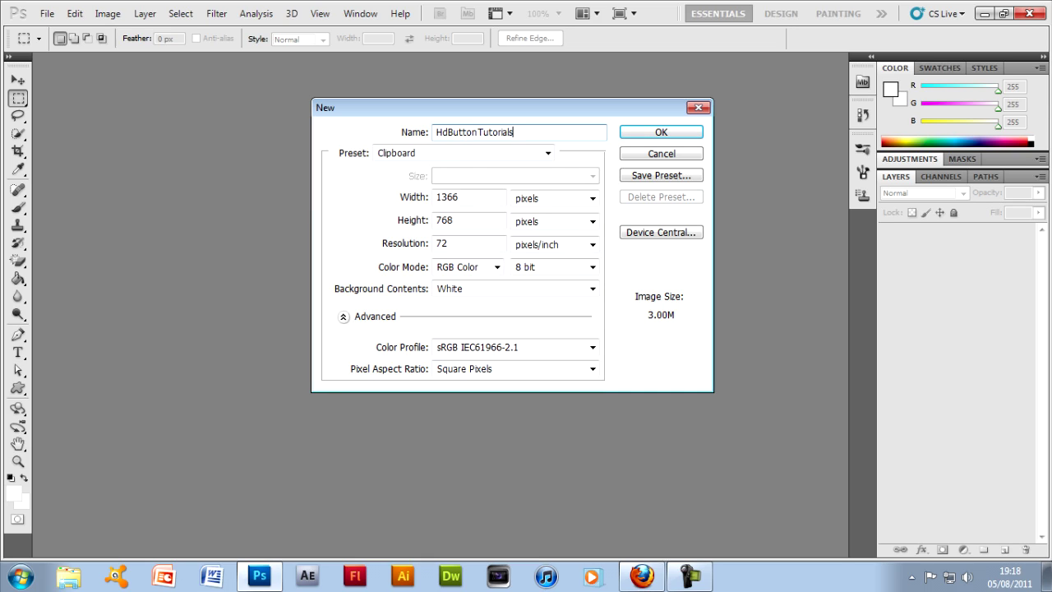
{"action": "key", "text": "Tab"}
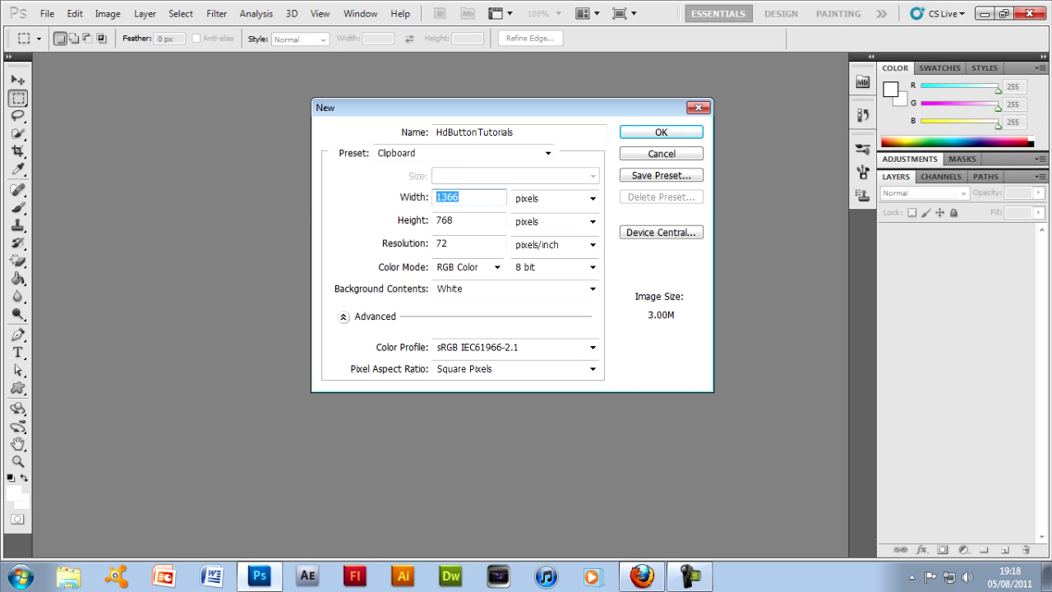
Step: Set the new document's size to 2560 by 1440 pixels, collapse the advanced options and create it
{"action": "type", "text": "2560"}
{"action": "key", "text": "Tab"}
{"action": "key", "text": "Tab"}
{"action": "type", "text": "1400"}
{"action": "key", "text": "BackSpace"}
{"action": "key", "text": "BackSpace"}
{"action": "type", "text": "40"}
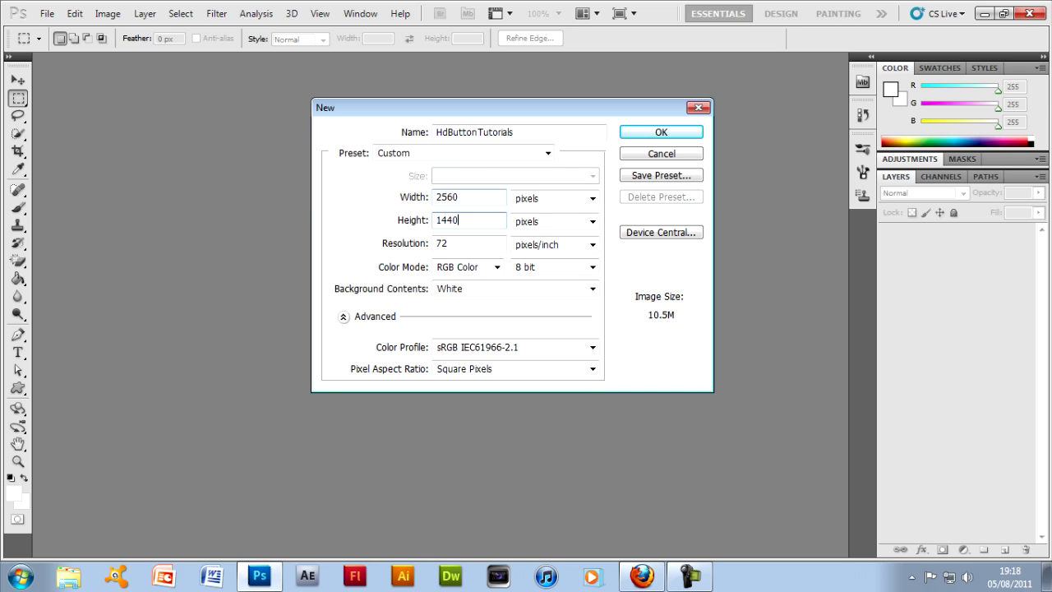
{"action": "left_click", "coordinate": [343, 317]}
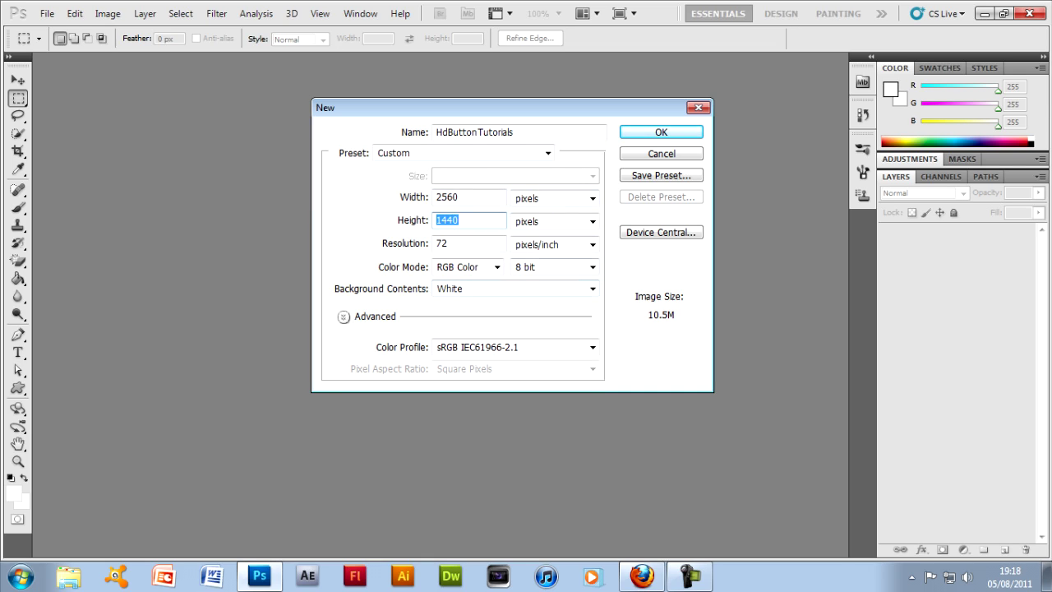
{"action": "key", "text": "Return"}
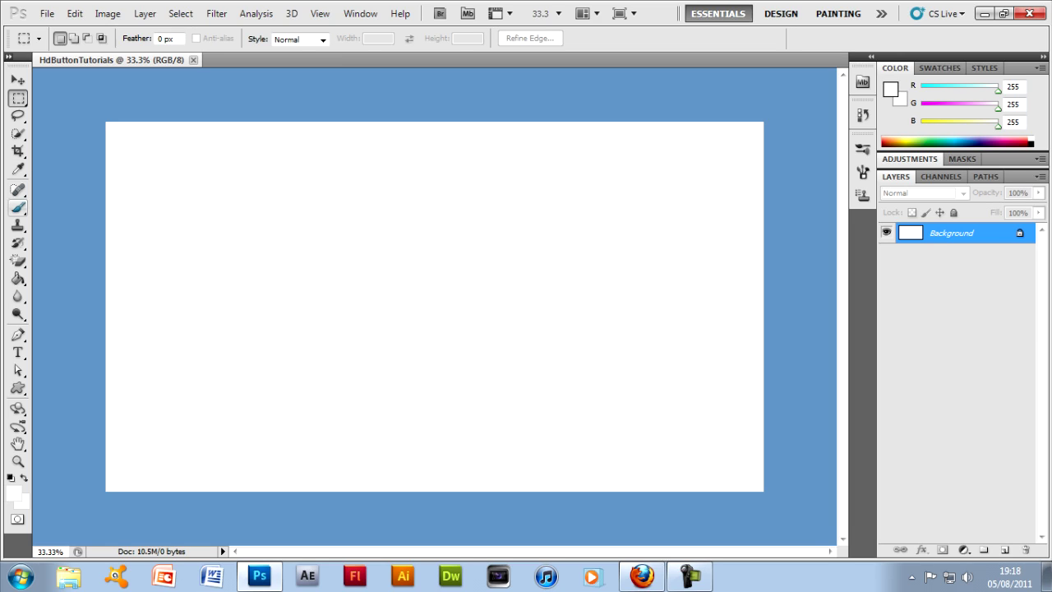
Step: Draw a black (#000000) circle with the Ellipse Tool near the canvas centre, about a fifth of the canvas width
{"action": "left_click", "coordinate": [17, 388]}
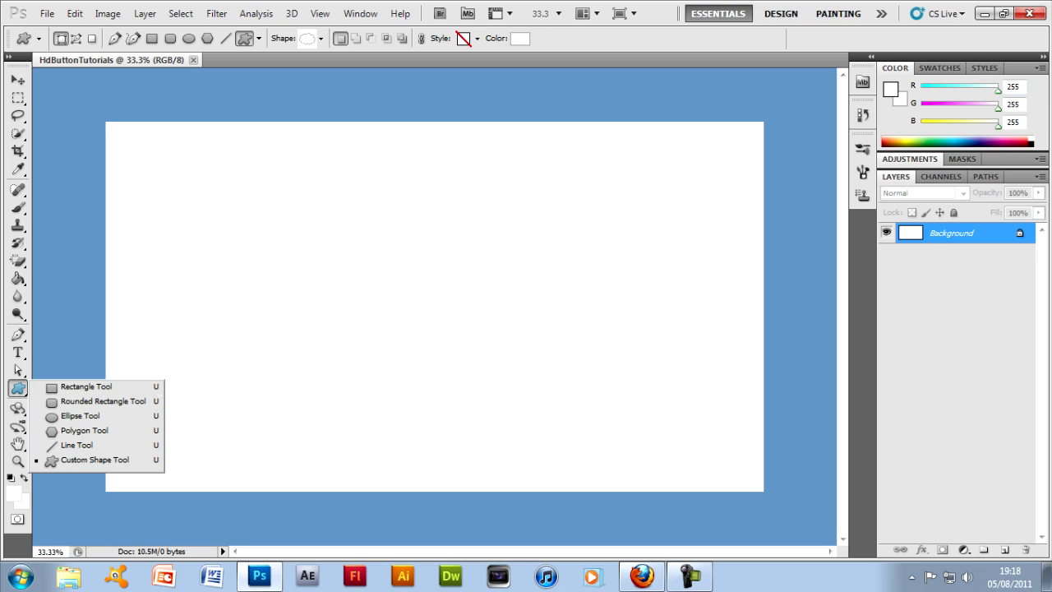
{"action": "left_click", "coordinate": [80, 415]}
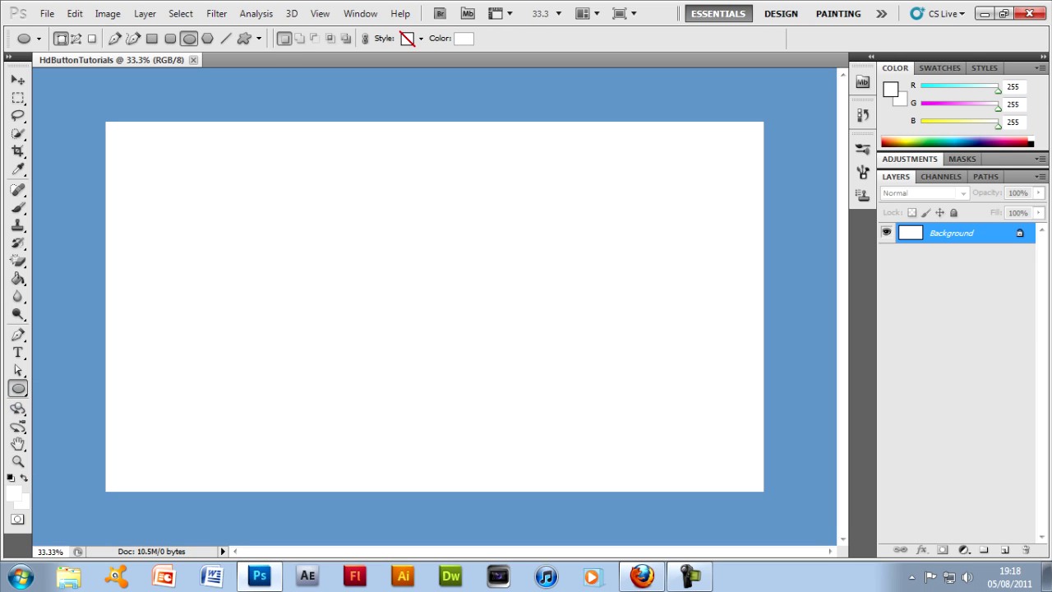
{"action": "left_click", "coordinate": [463, 38]}
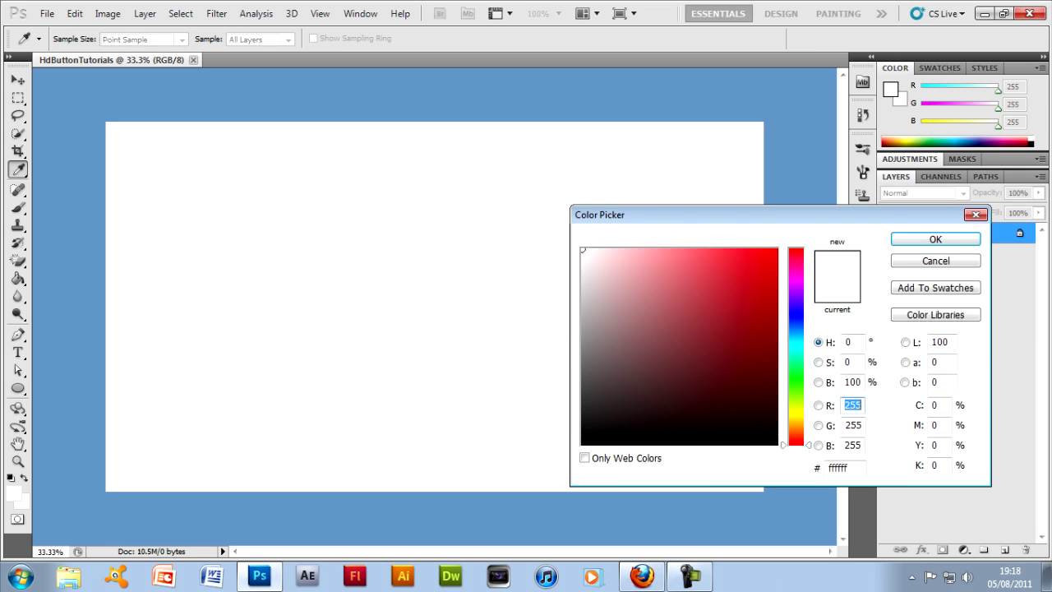
{"action": "left_click_drag", "start_coordinate": [598, 370], "coordinate": [580, 447]}
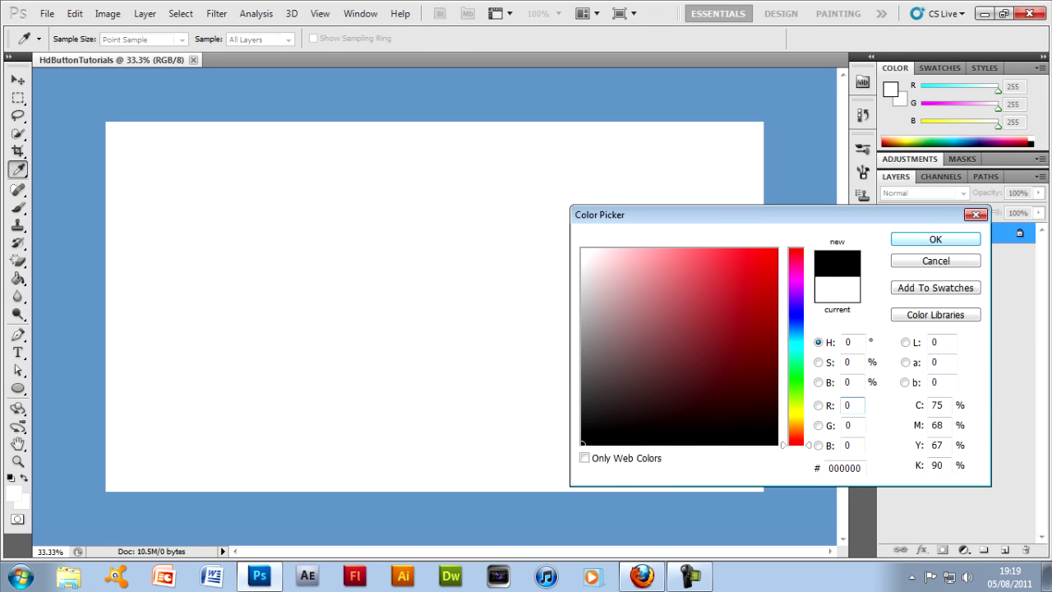
{"action": "left_click", "coordinate": [935, 239]}
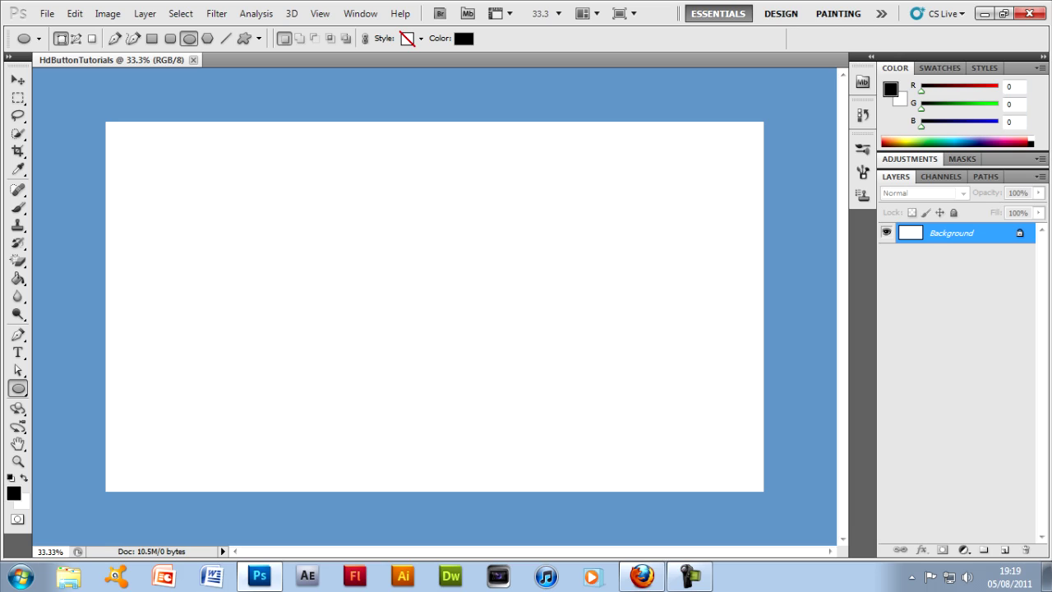
{"action": "left_click_drag", "start_coordinate": [358, 237], "coordinate": [504, 382]}
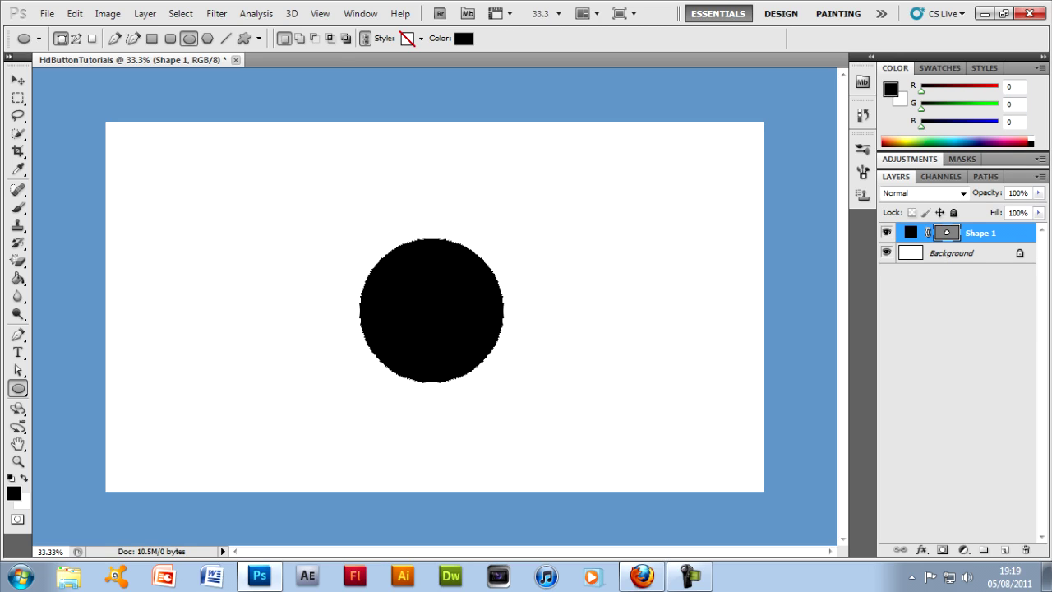
Step: Move the black circle up and slightly to the left on the canvas
{"action": "key", "text": "v"}
{"action": "left_click_drag", "start_coordinate": [504, 382], "coordinate": [498, 353]}
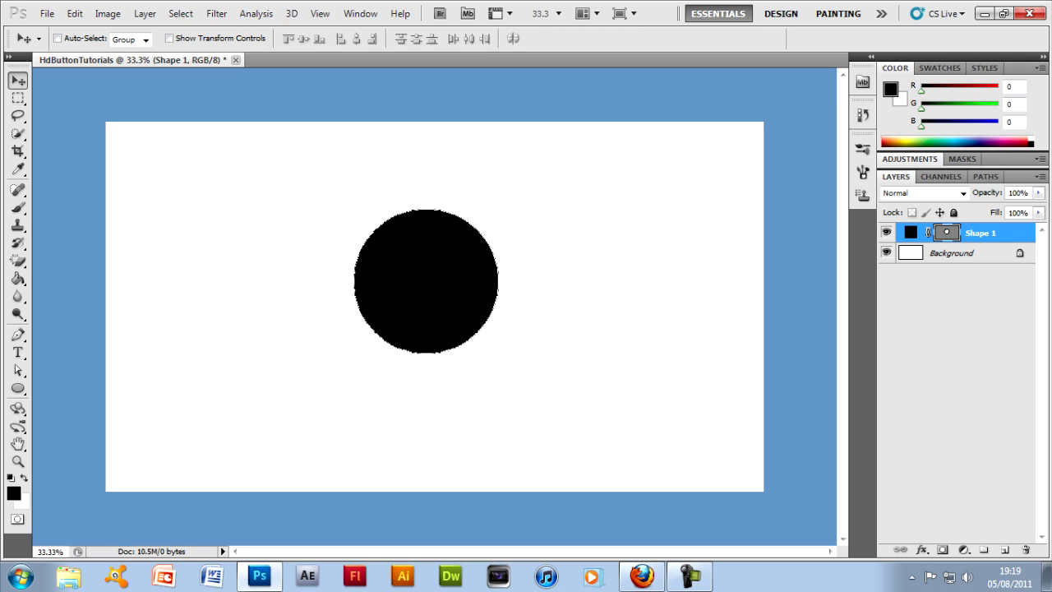
{"action": "key", "text": "p"}
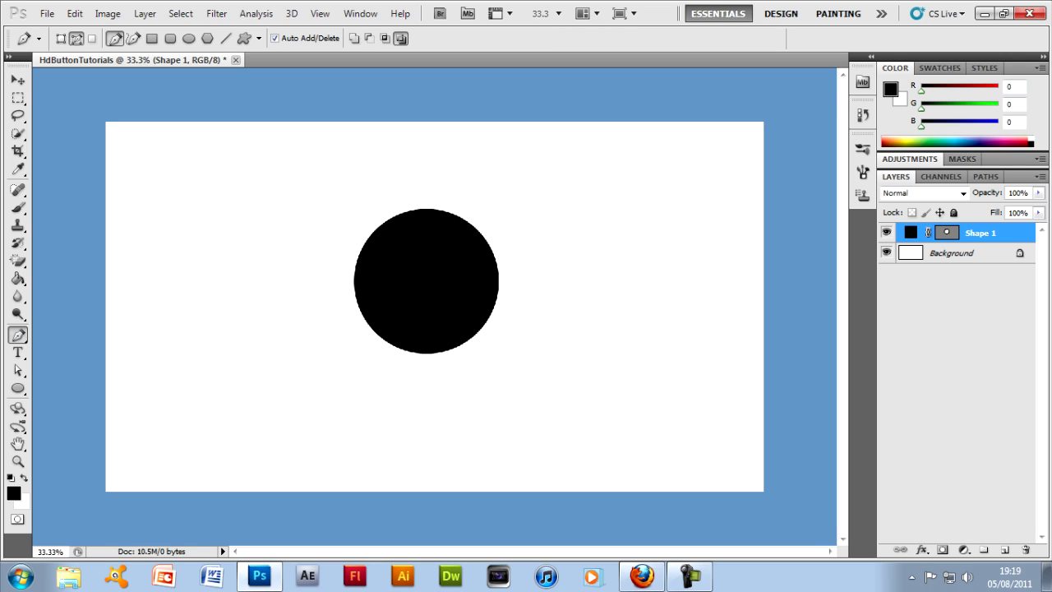
{"action": "key", "text": "v"}
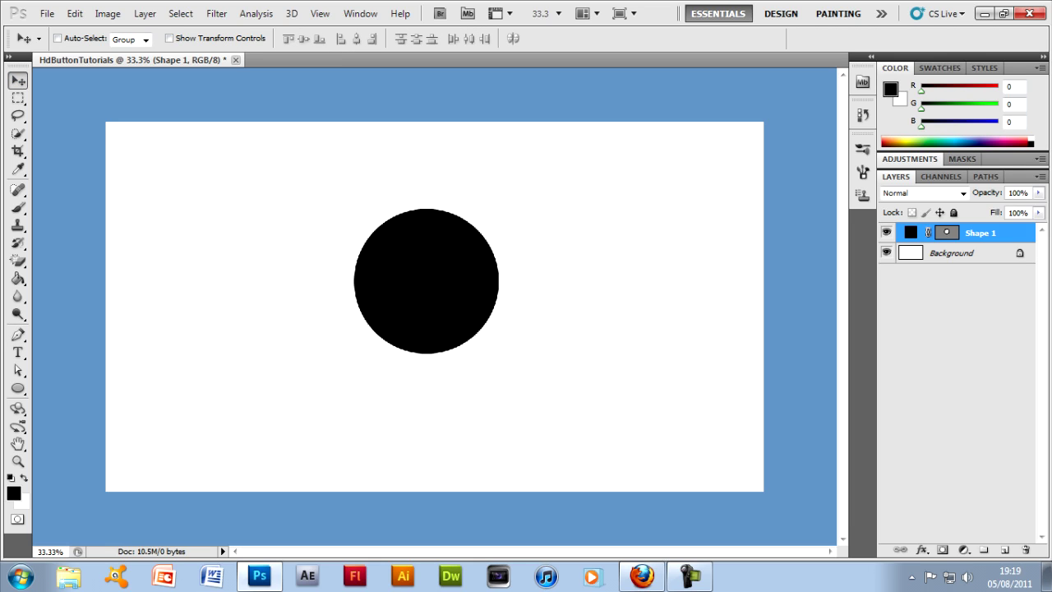
Step: Draw a second, slightly smaller black circle overlapping the first one, as a separate shape layer
{"action": "left_click", "coordinate": [319, 13]}
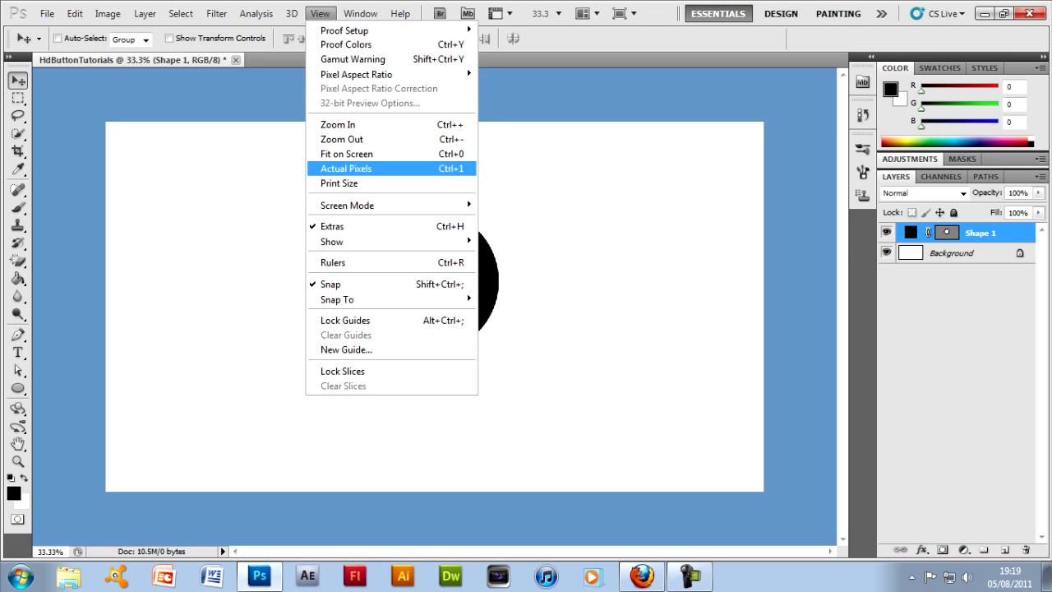
{"action": "left_click", "coordinate": [346, 169]}
{"action": "scroll", "coordinate": [519, 283], "scroll_direction": "up", "scroll_amount": 2}
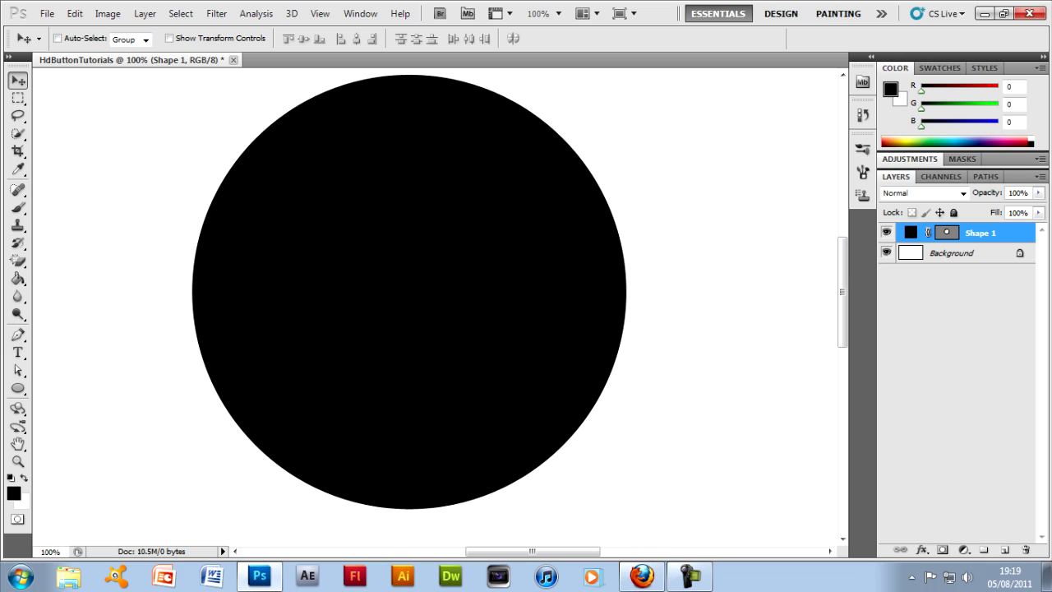
{"action": "left_click", "coordinate": [319, 13]}
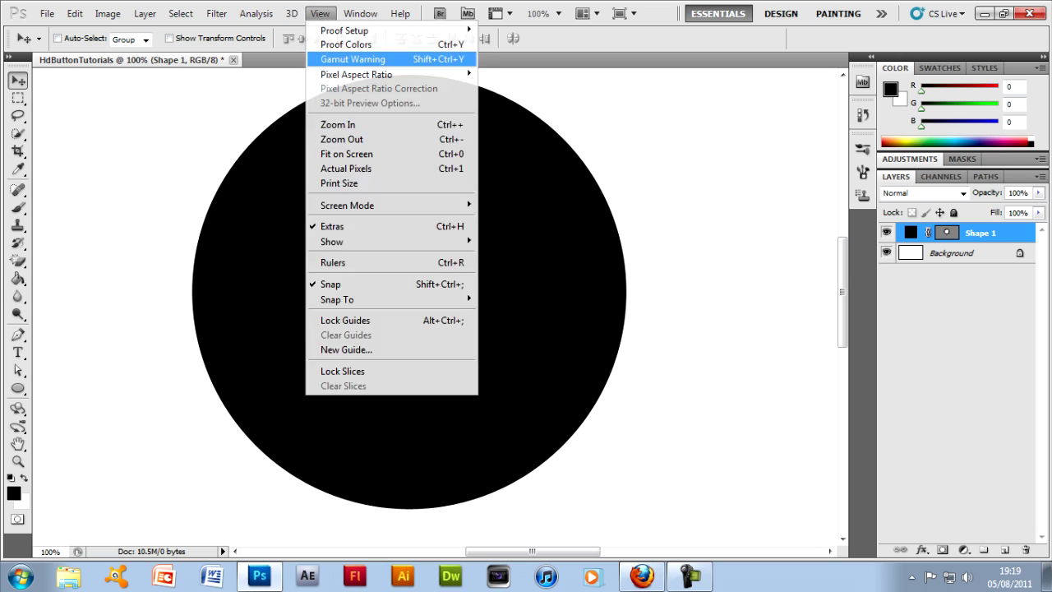
{"action": "left_click", "coordinate": [353, 155]}
{"action": "key", "text": "u"}
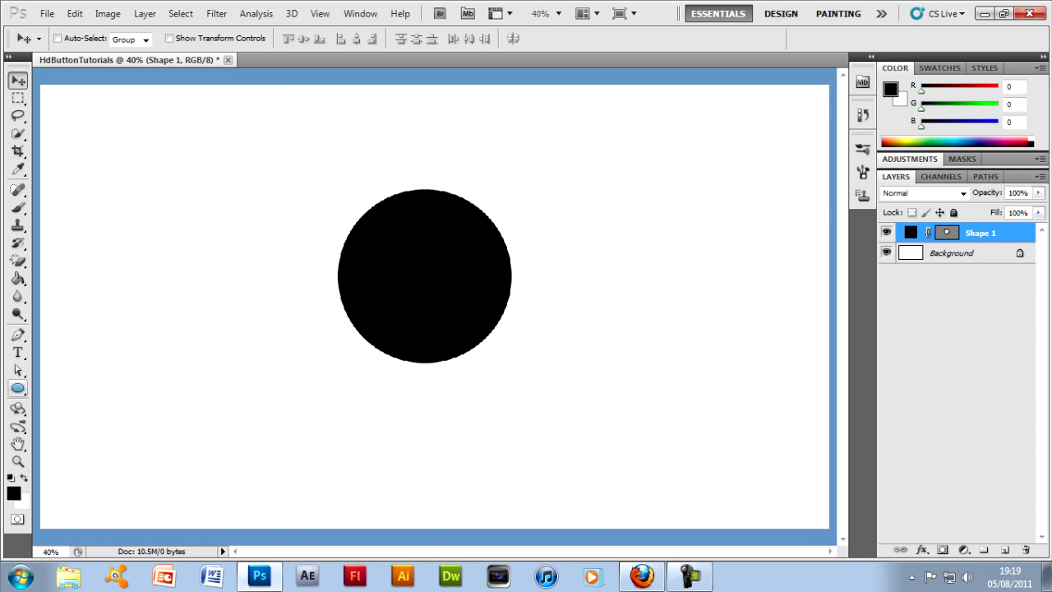
{"action": "left_click_drag", "start_coordinate": [470, 346], "coordinate": [319, 194]}
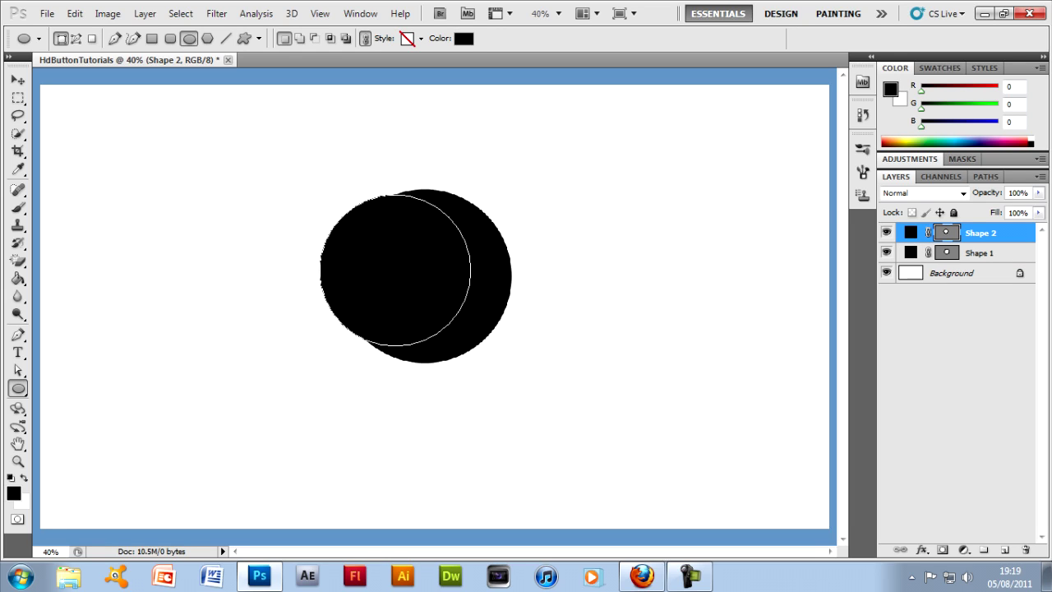
Step: Centre the smaller circle inside the larger one so that an even rim remains around it
{"action": "left_click", "coordinate": [17, 80]}
{"action": "left_click_drag", "start_coordinate": [395, 270], "coordinate": [423, 276]}
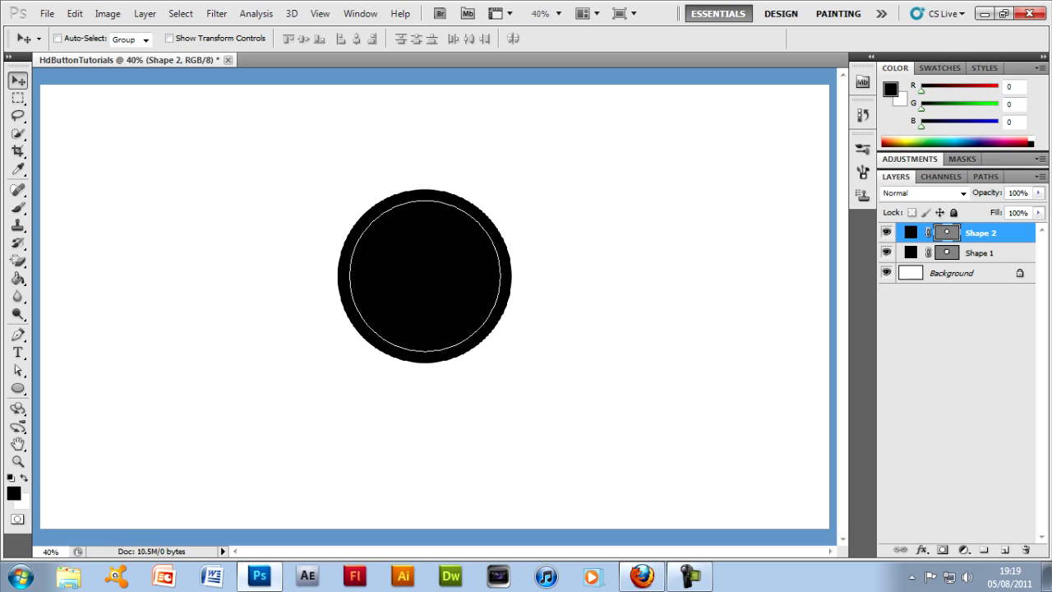
{"action": "key", "text": "Down"}
{"action": "key", "text": "Right"}
{"action": "key", "text": "Left"}
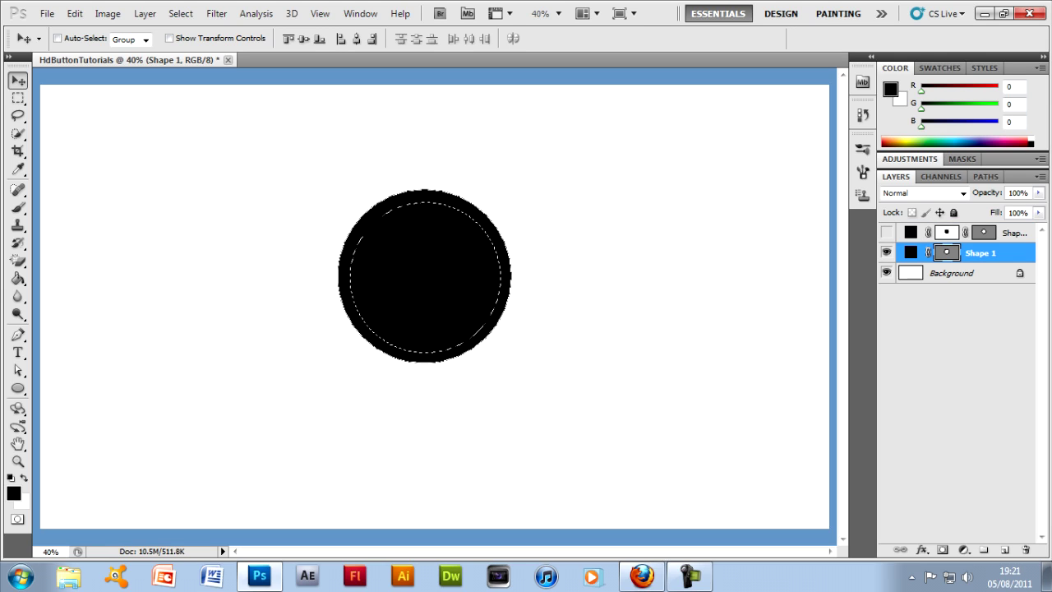
Step: Show the upper shape layer and add a layer mask to Shape 1 that hides the selected inner circle
{"action": "left_click", "coordinate": [885, 233]}
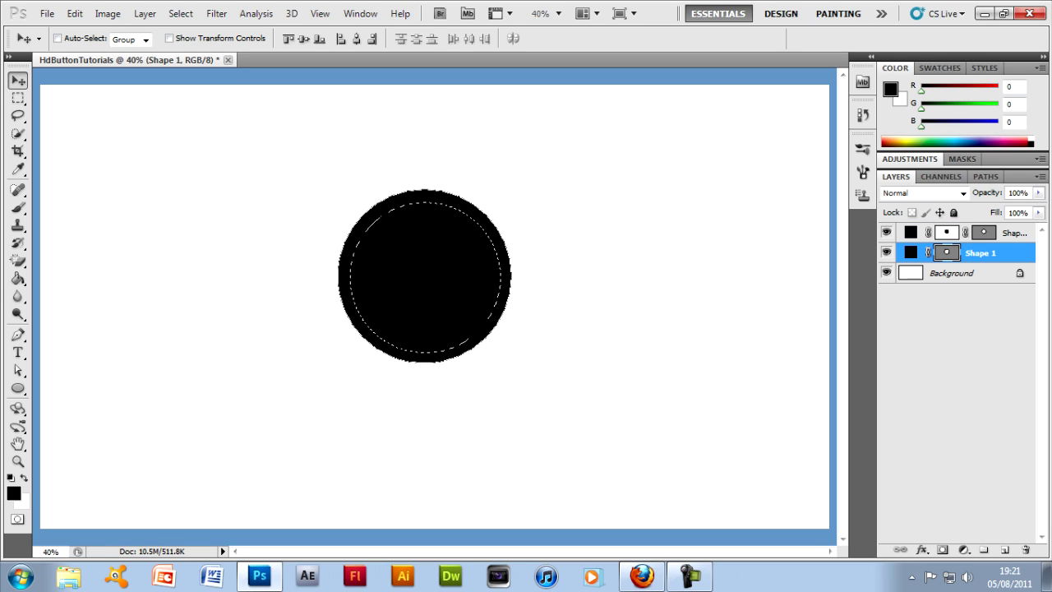
{"action": "left_click", "coordinate": [145, 14]}
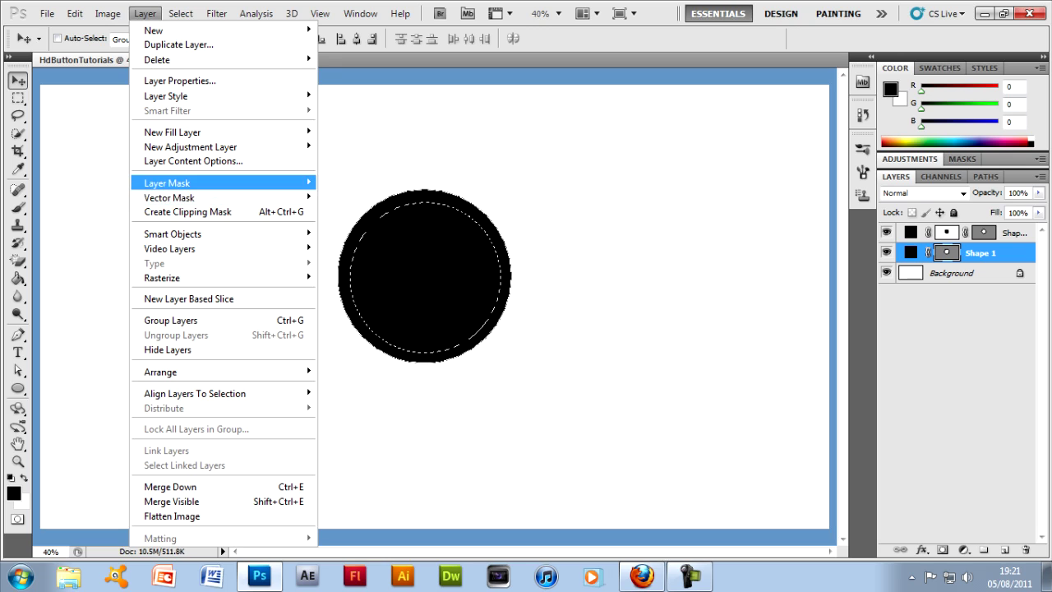
{"action": "mouse_move", "coordinate": [239, 183]}
{"action": "left_click", "coordinate": [353, 227]}
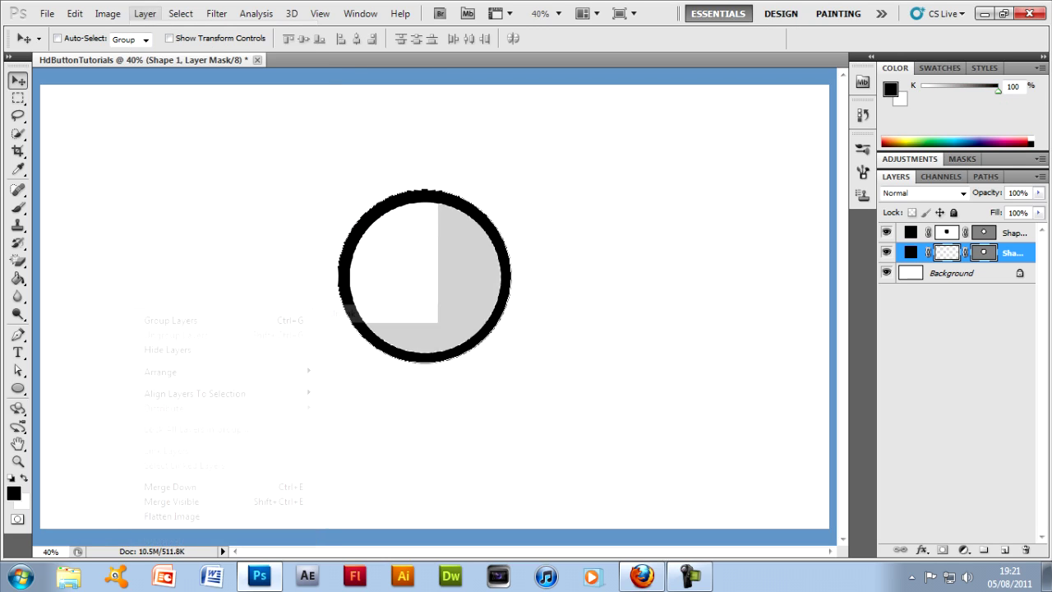
{"action": "key", "text": "m"}
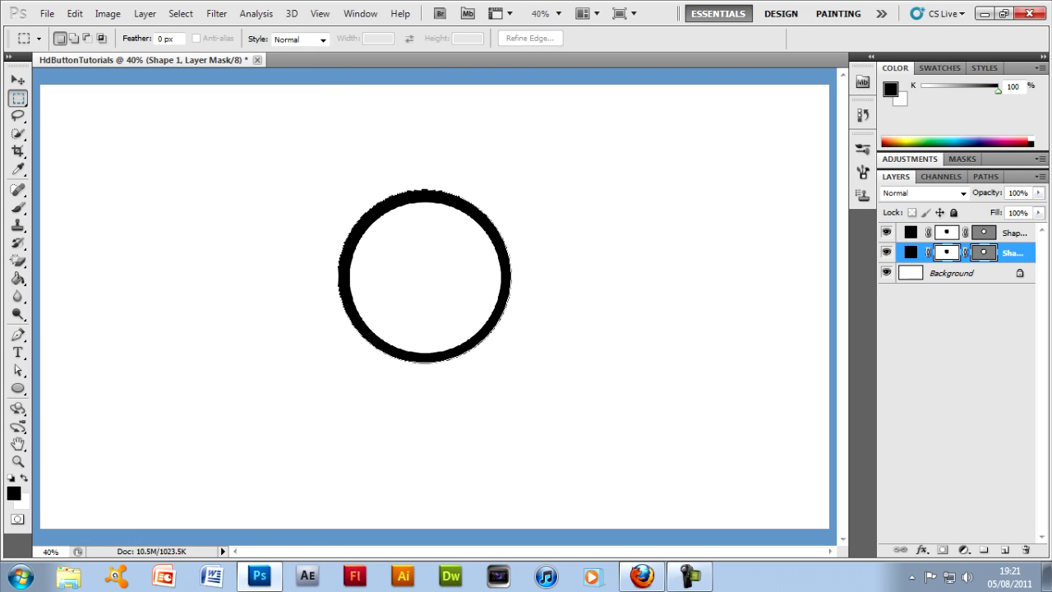
{"action": "key", "text": "v"}
{"action": "key", "text": "p"}
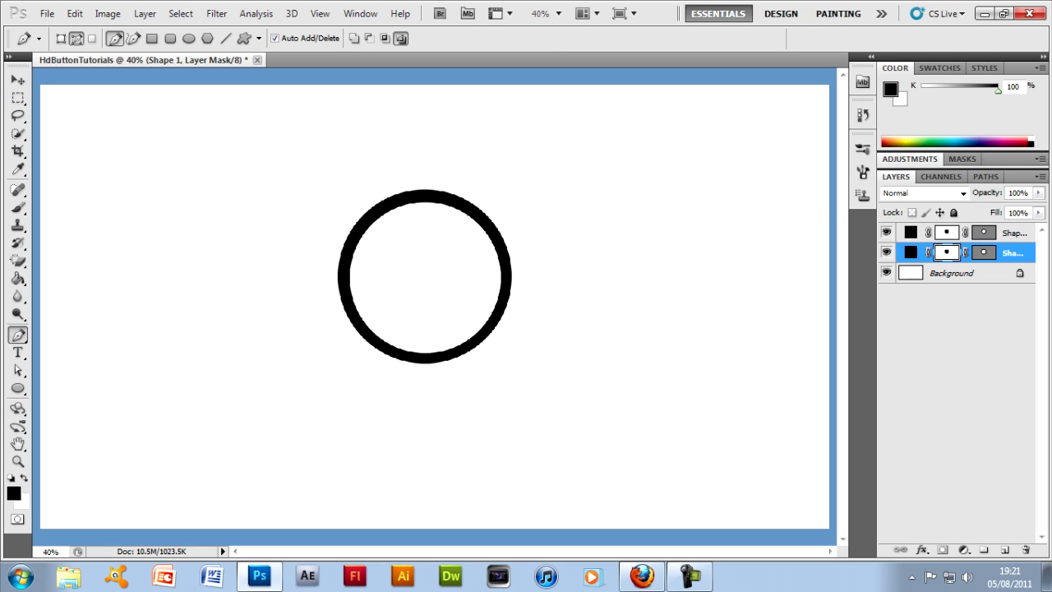
{"action": "key", "text": "v"}
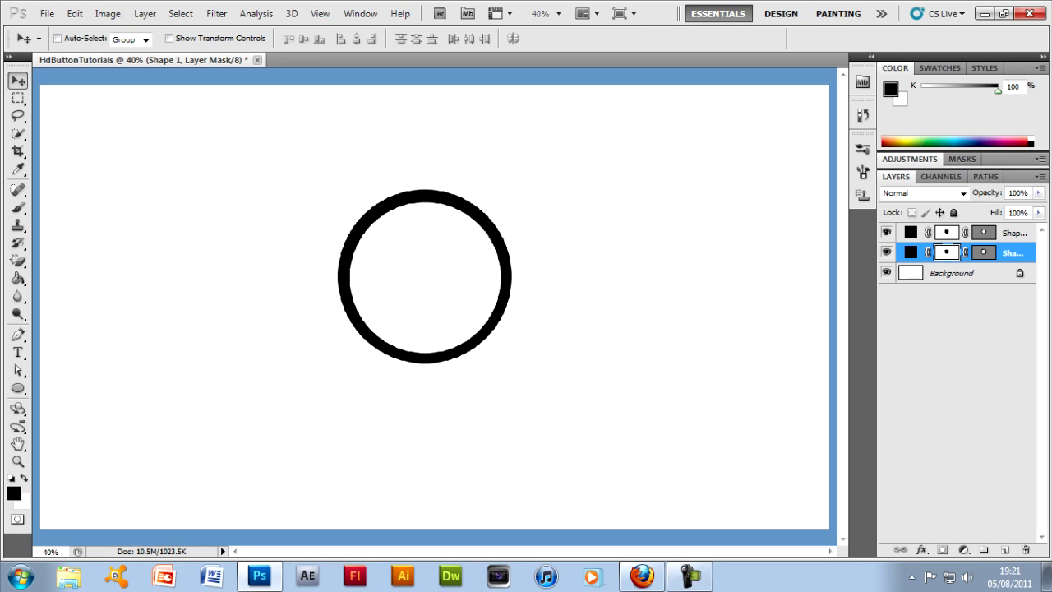
Step: Toggle the upper masked shape layer's visibility to check it, and delete this redundant layer above Shape 1
{"action": "left_click", "coordinate": [910, 251]}
{"action": "left_click", "coordinate": [886, 232]}
{"action": "left_click", "coordinate": [885, 232]}
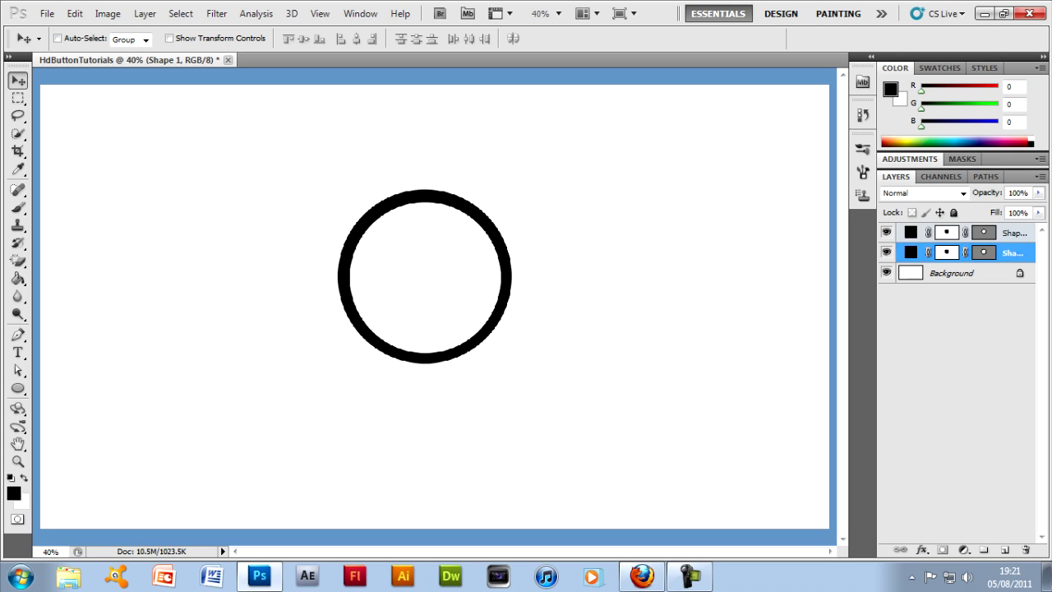
{"action": "key", "text": "Delete"}
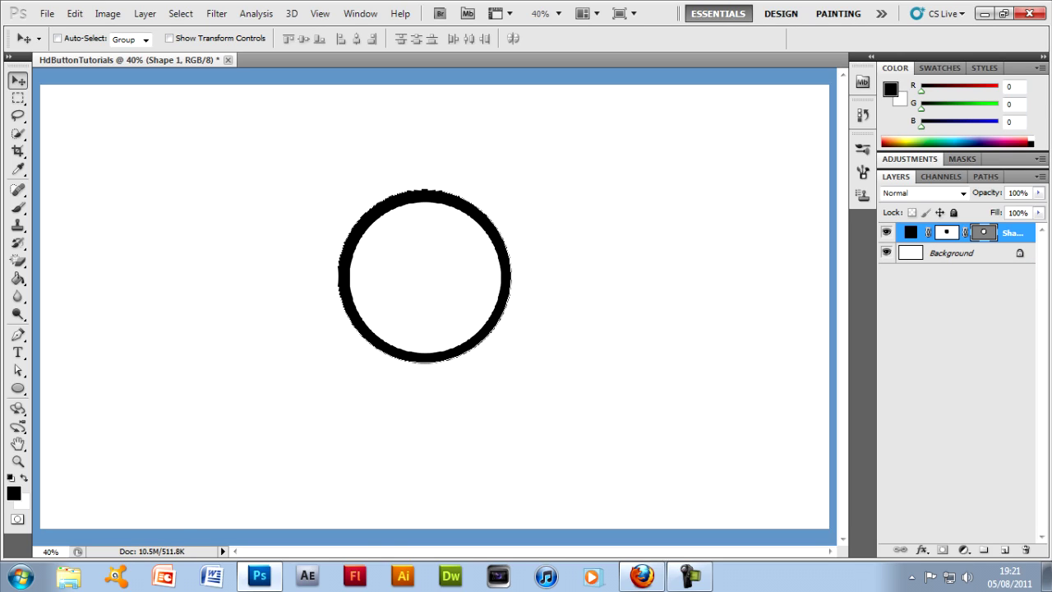
Step: Style Shape 1 with Inner Glow, Color Overlay and Bevel and Emboss: depth 550%, size 32 px, soften 2 px, angle 100°, altitude 32°, highlight opacity 39%
{"action": "left_click", "coordinate": [145, 13]}
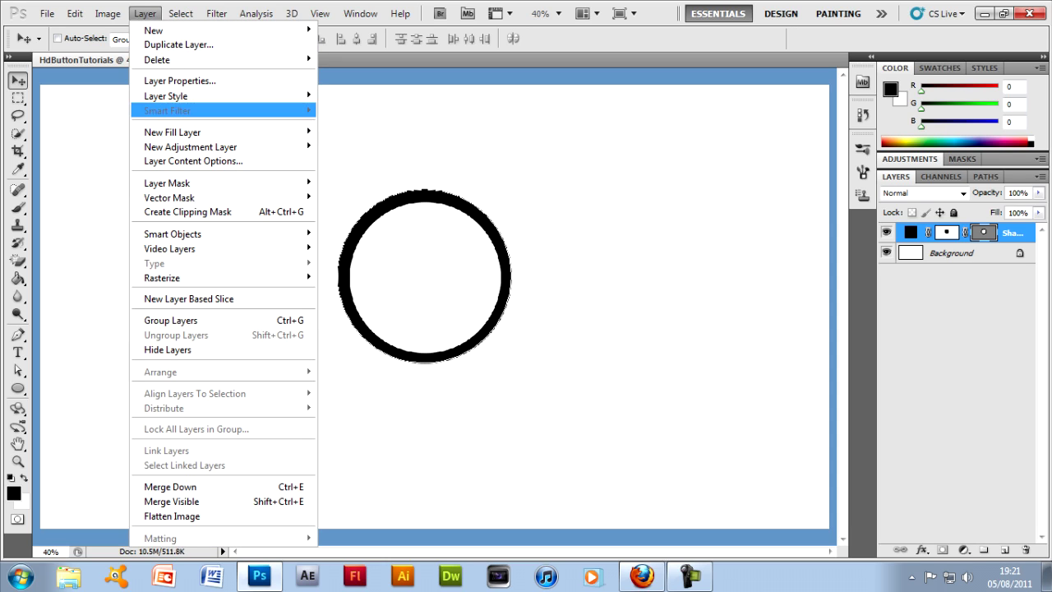
{"action": "mouse_move", "coordinate": [166, 96]}
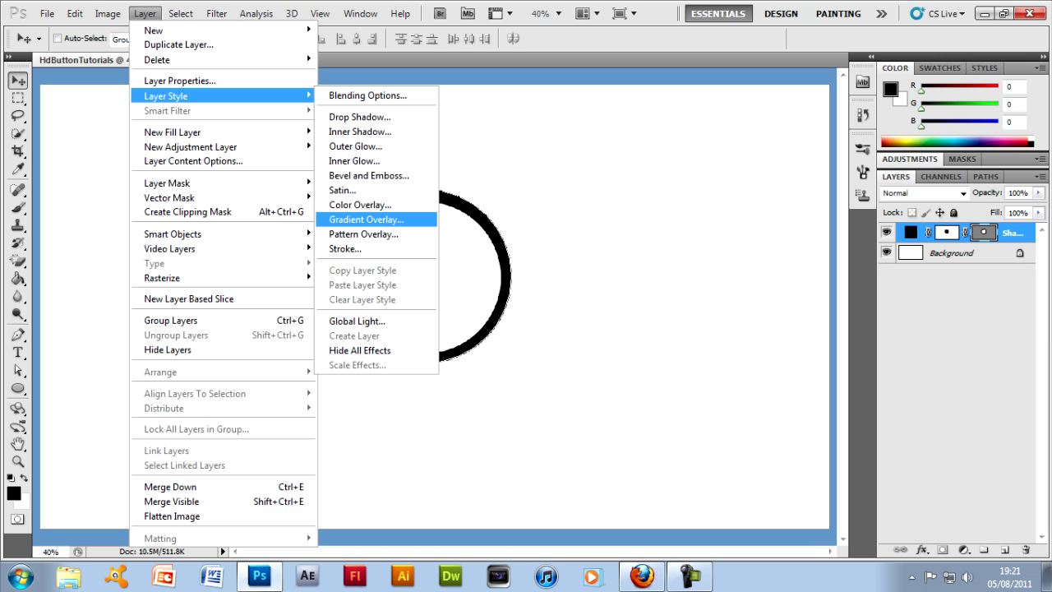
{"action": "left_click", "coordinate": [366, 219]}
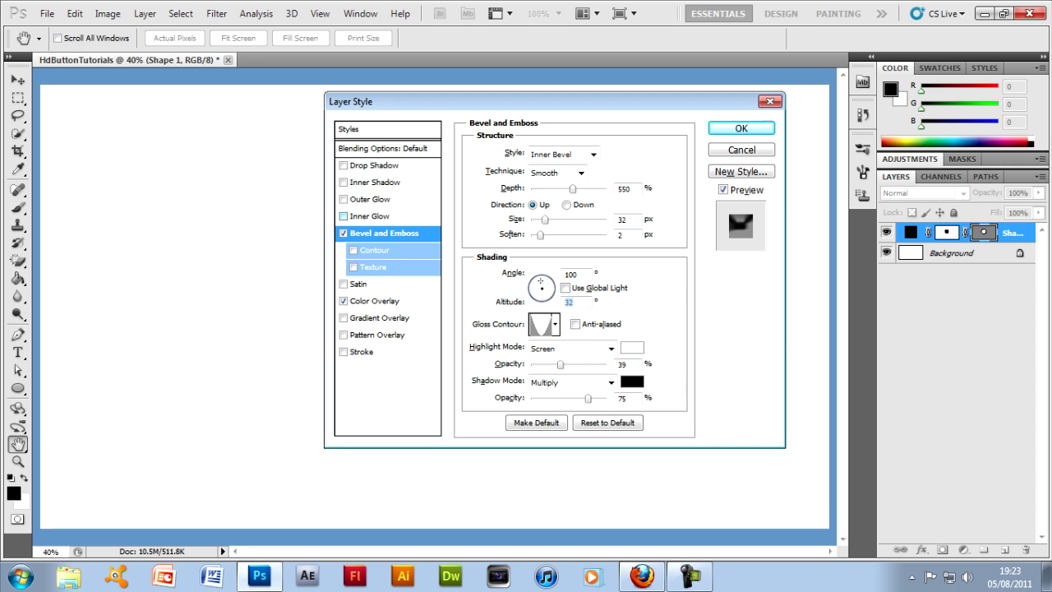
{"action": "left_click", "coordinate": [371, 215]}
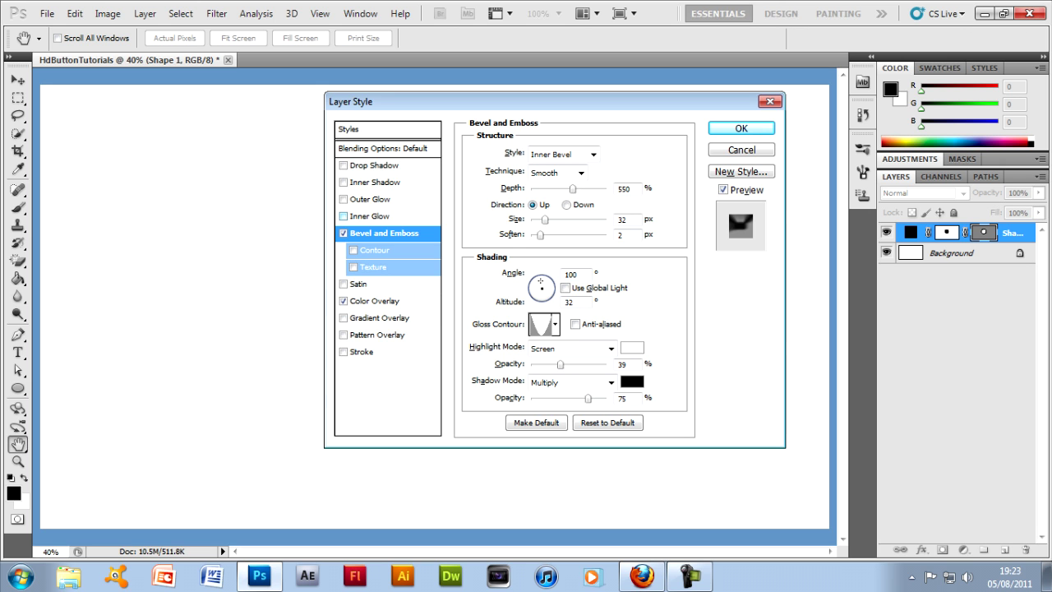
{"action": "left_click", "coordinate": [374, 216]}
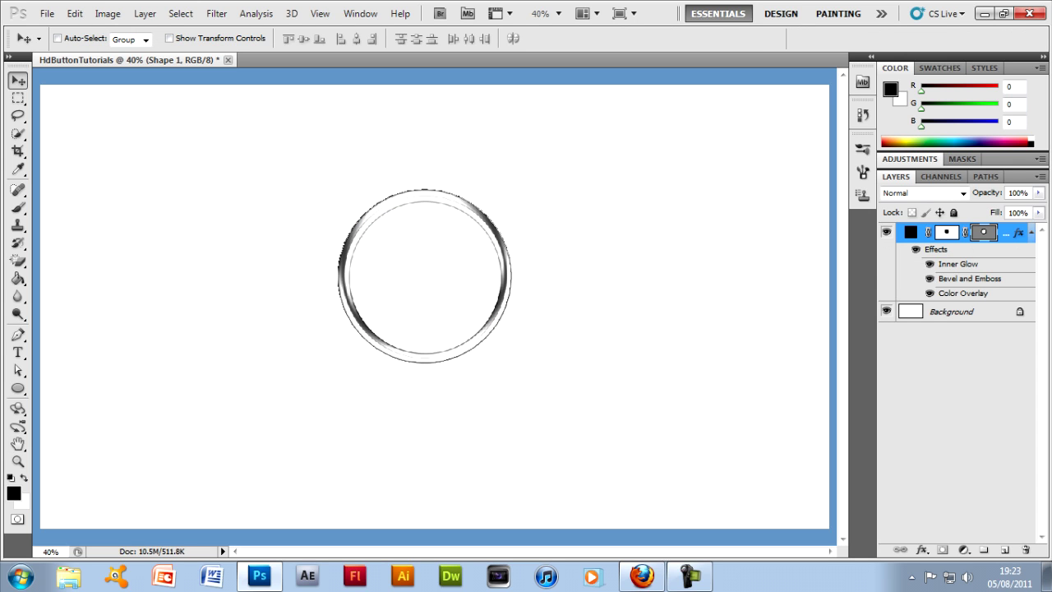
{"action": "left_click", "coordinate": [1031, 233]}
Step: Hide the ring's path outline and examine the metallic rim at actual pixel size, then fit the whole document on screen
{"action": "key", "text": "p"}
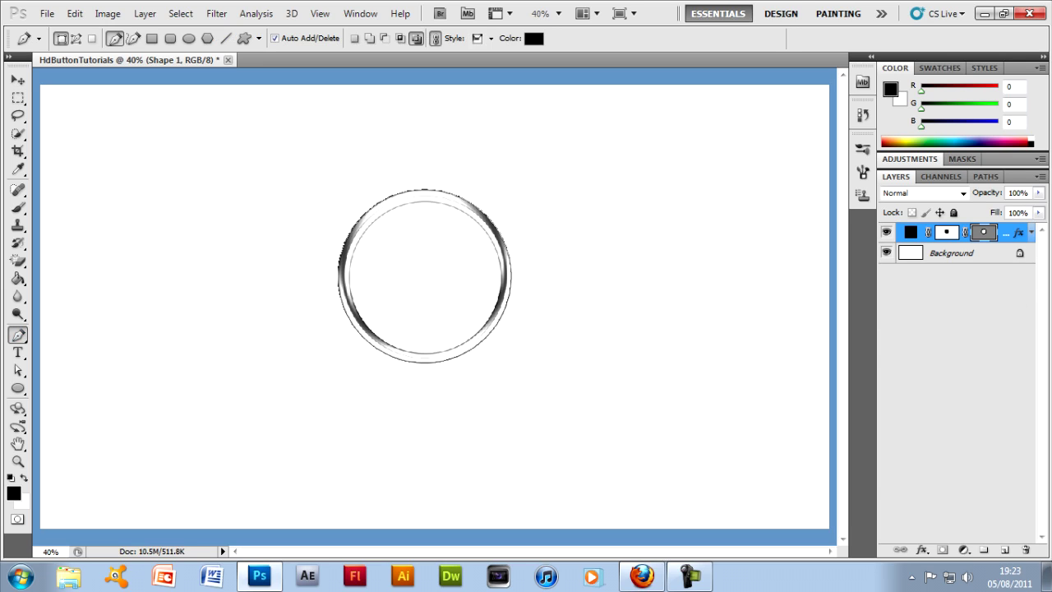
{"action": "key", "text": "v"}
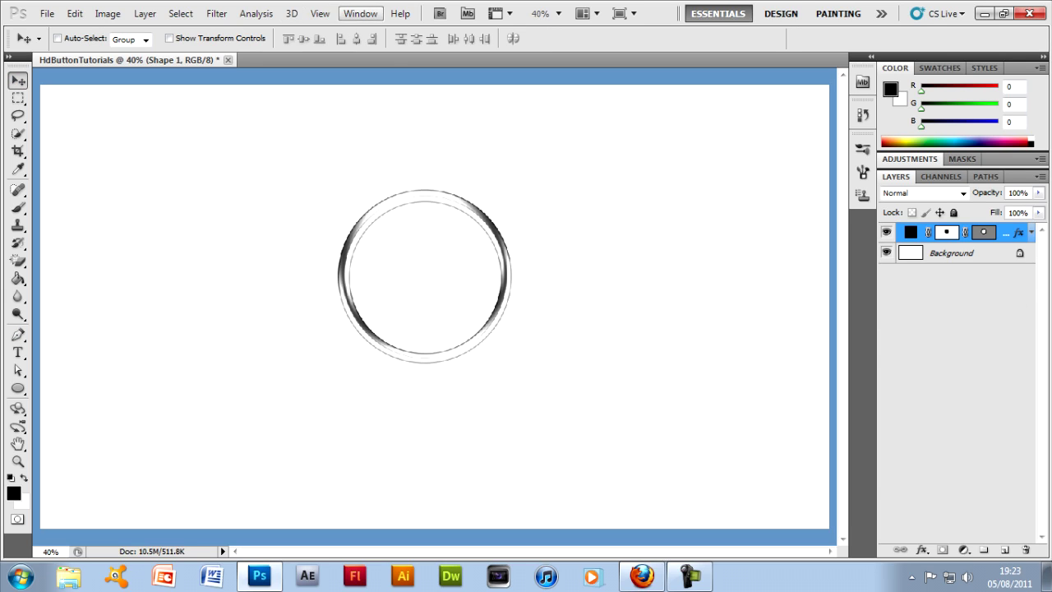
{"action": "left_click", "coordinate": [319, 13]}
{"action": "left_click", "coordinate": [346, 169]}
{"action": "scroll", "coordinate": [517, 279], "scroll_direction": "up", "scroll_amount": 3}
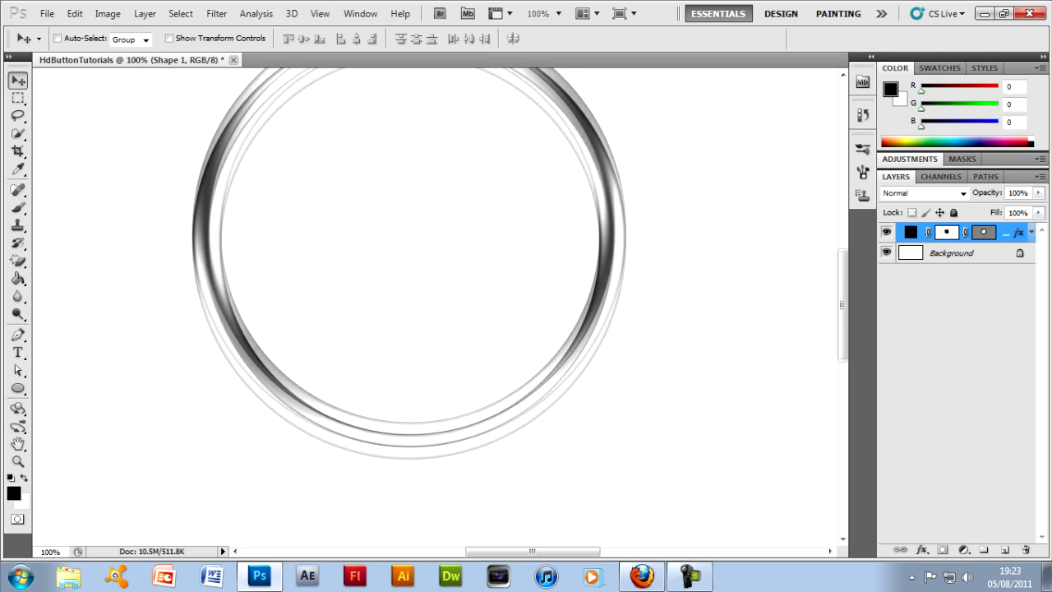
{"action": "scroll", "coordinate": [517, 295], "scroll_direction": "up", "scroll_amount": 1}
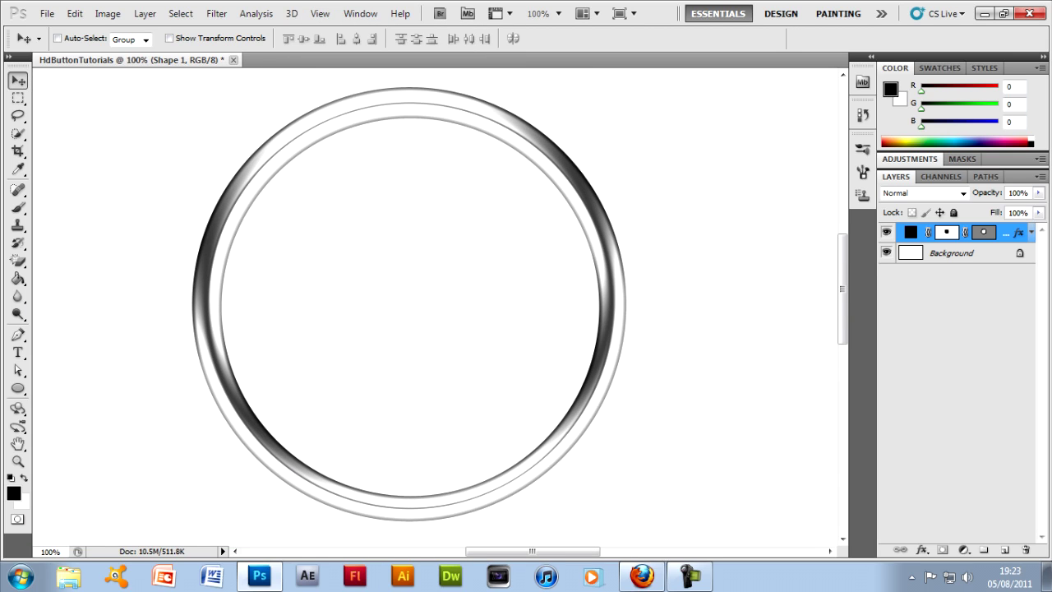
{"action": "scroll", "coordinate": [436, 304], "scroll_direction": "left", "scroll_amount": 3}
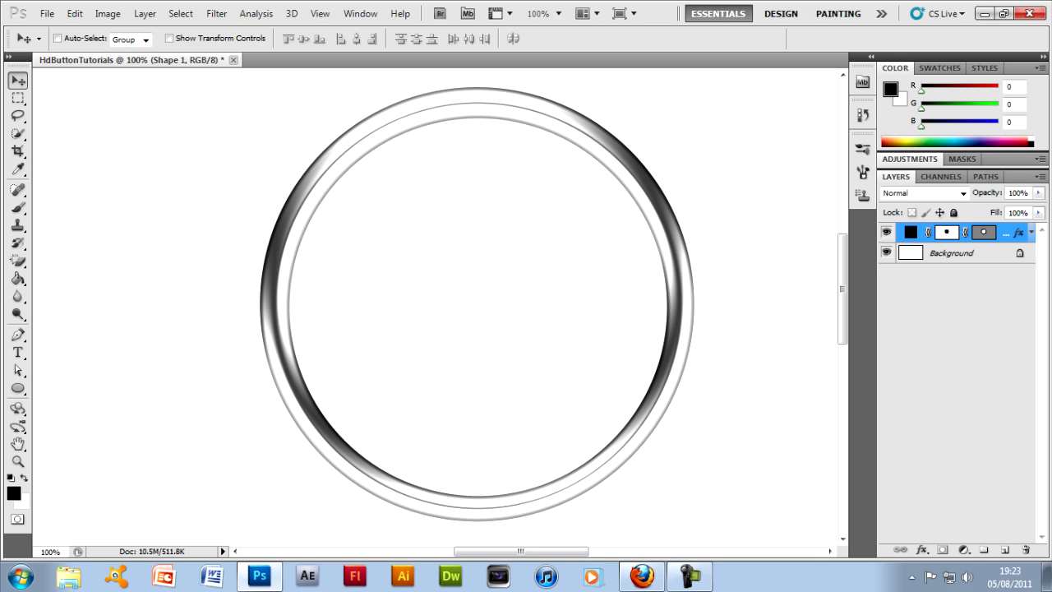
{"action": "left_click", "coordinate": [320, 13]}
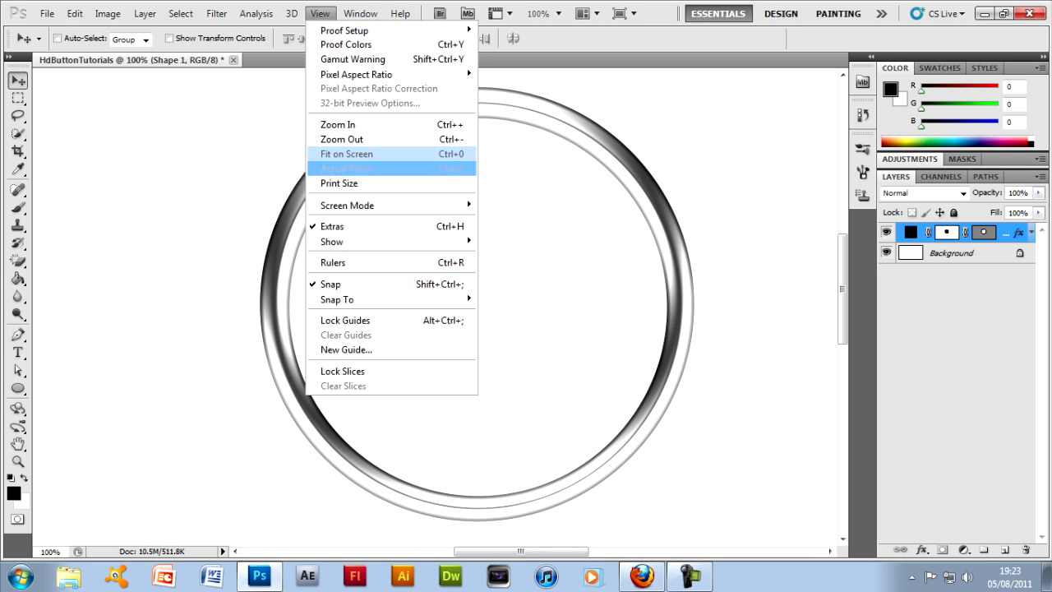
{"action": "left_click", "coordinate": [362, 167]}
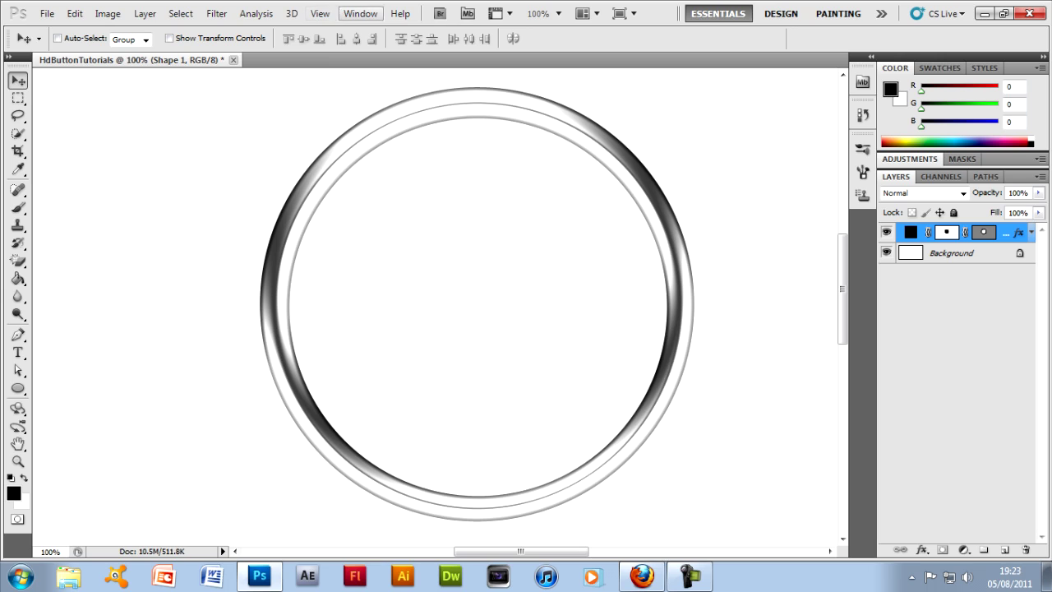
{"action": "left_click", "coordinate": [319, 13]}
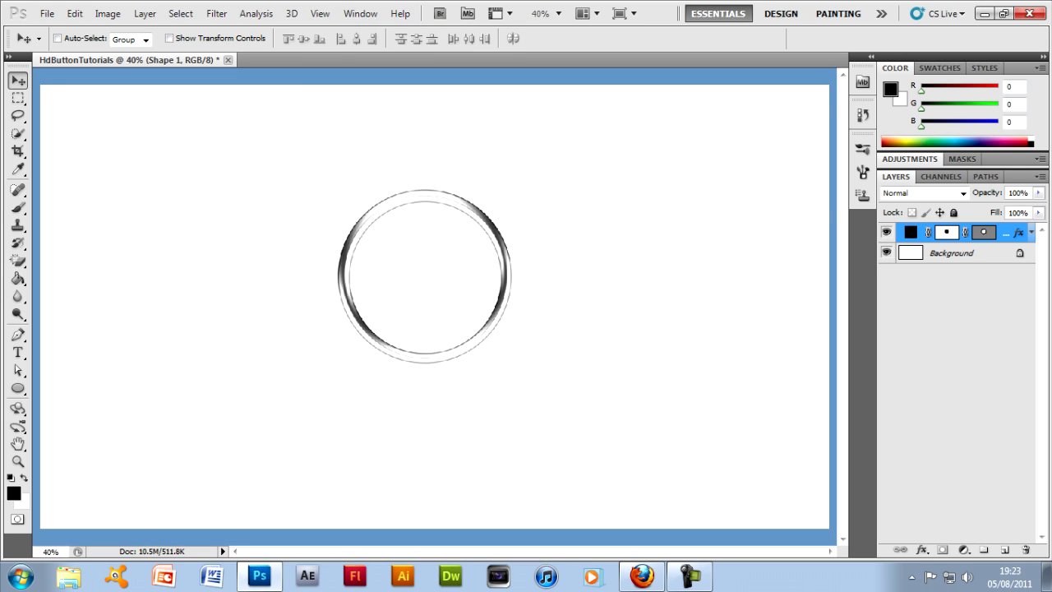
Step: Add a new layer above the ring and select the inner circle by loading the ring's mask and inverting the selection
{"action": "left_click", "coordinate": [1004, 549]}
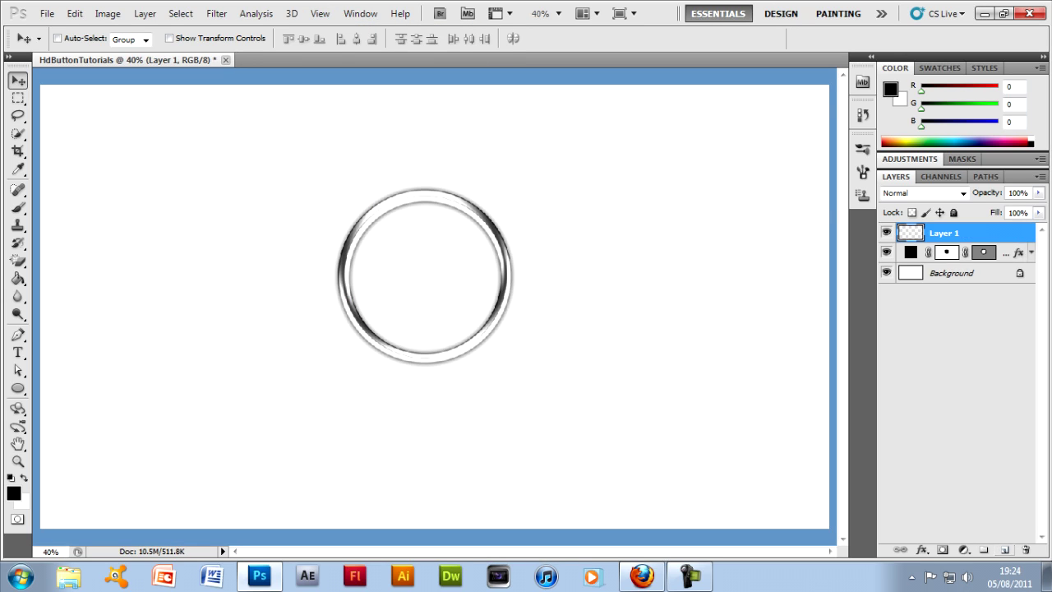
{"action": "left_click", "coordinate": [983, 252], "text": "ctrl"}
{"action": "key", "text": "ctrl+shift+i"}
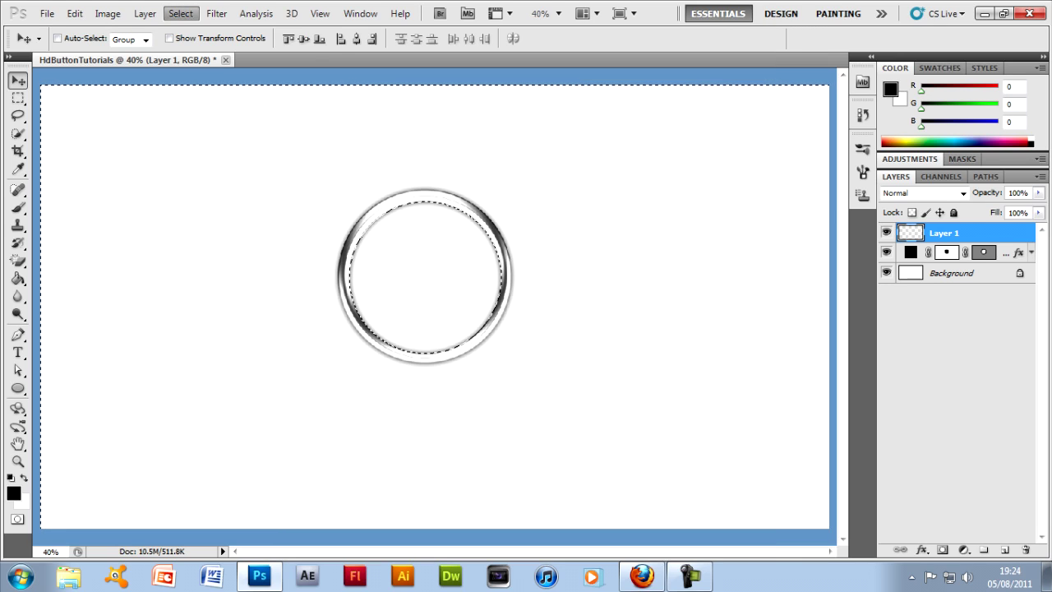
{"action": "left_click", "coordinate": [180, 13]}
{"action": "left_click", "coordinate": [193, 74]}
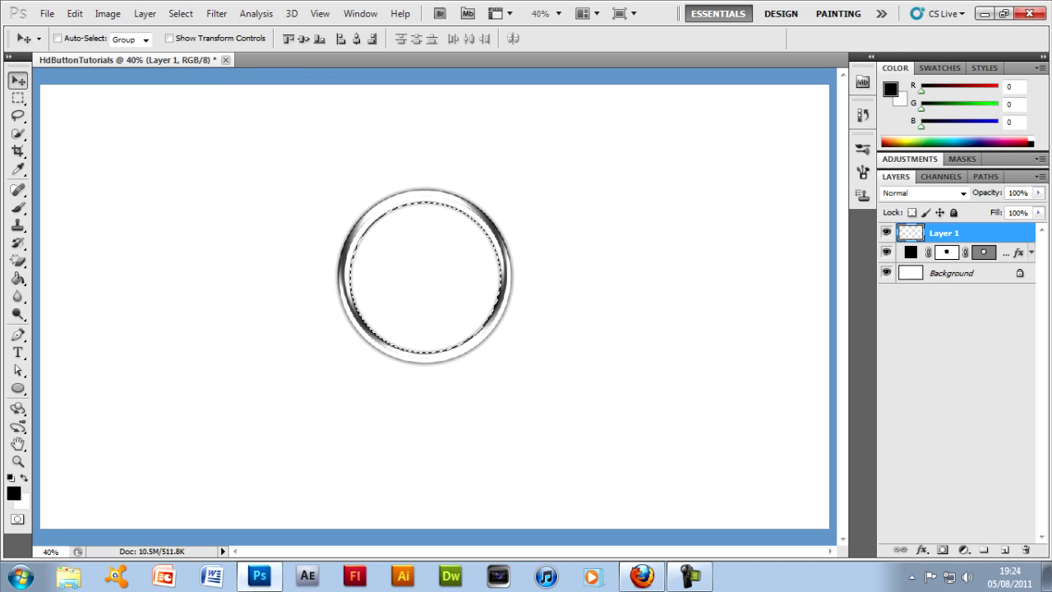
Step: Fill the selected inner circle with black on Layer 1, check it by toggling the layer's visibility, and deselect
{"action": "key", "text": "e"}
{"action": "key", "text": "g"}
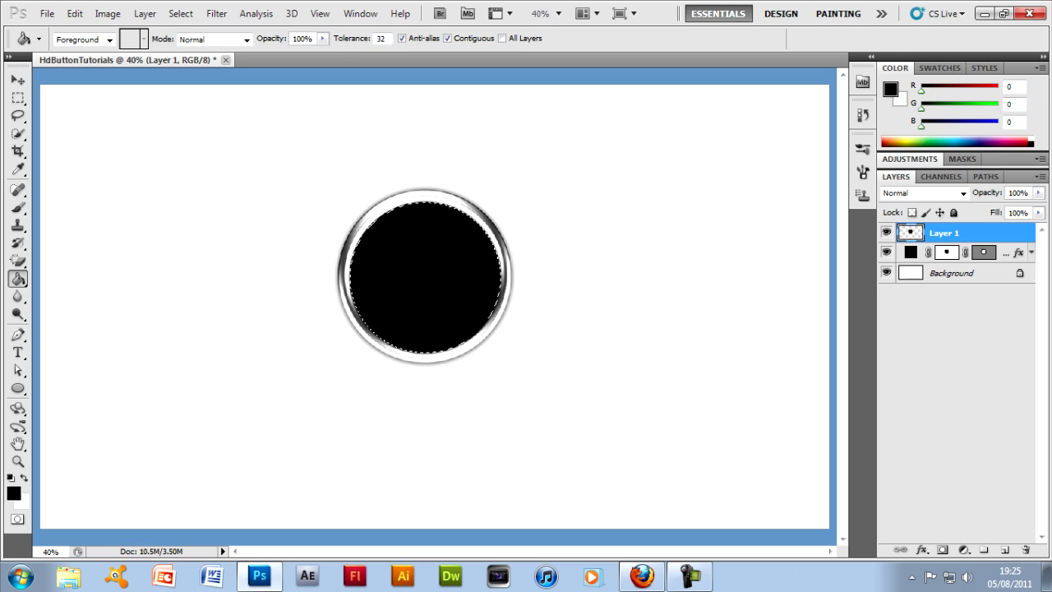
{"action": "left_click", "coordinate": [885, 233]}
{"action": "left_click", "coordinate": [886, 233]}
{"action": "key", "text": "m"}
{"action": "key", "text": "ctrl+d"}
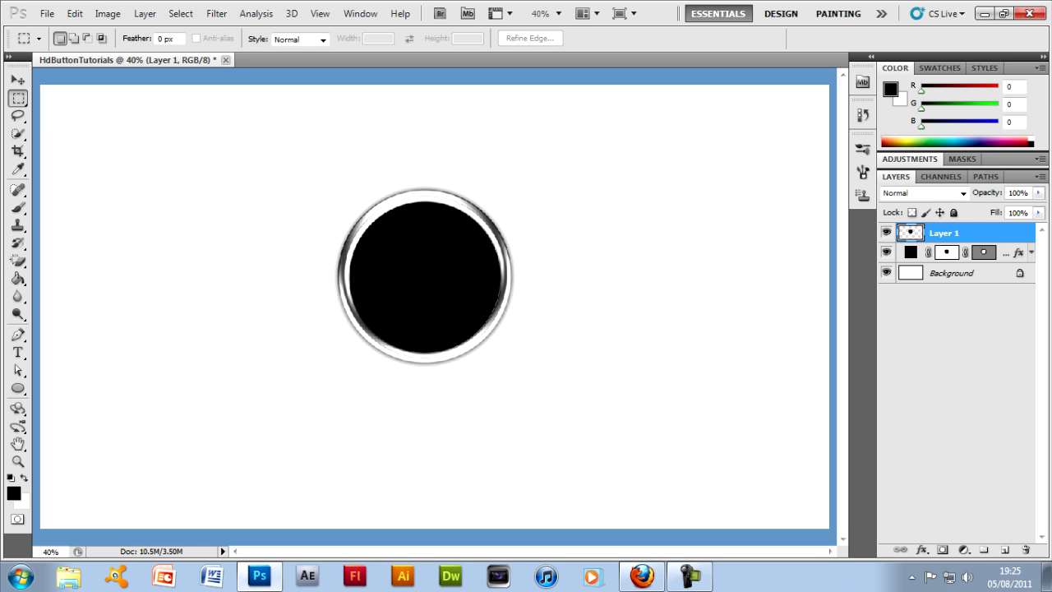
Step: Style Layer 1 with Gradient Overlay and contoured Bevel and Emboss: depth 81%, size 3 px, angle 90°, altitude 16°, highlight opacity 56%
{"action": "key", "text": "alt+l"}
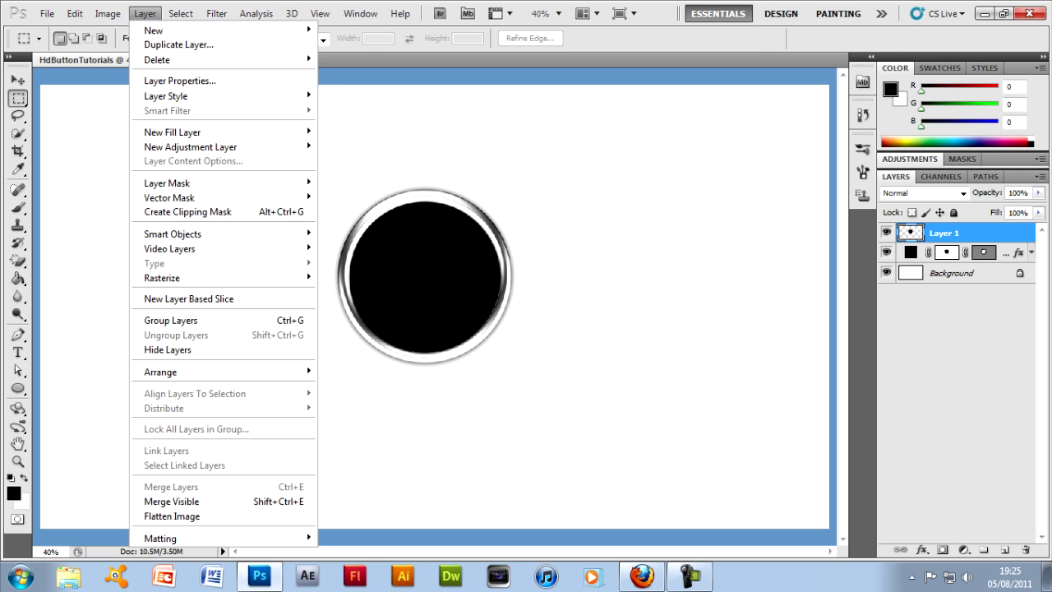
{"action": "mouse_move", "coordinate": [166, 95]}
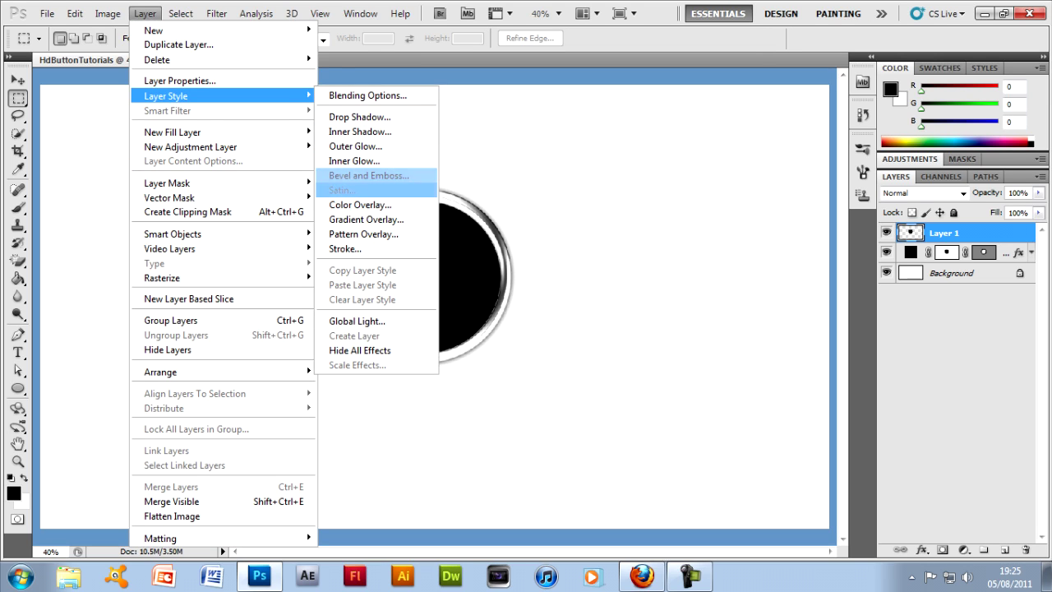
{"action": "left_click", "coordinate": [366, 219]}
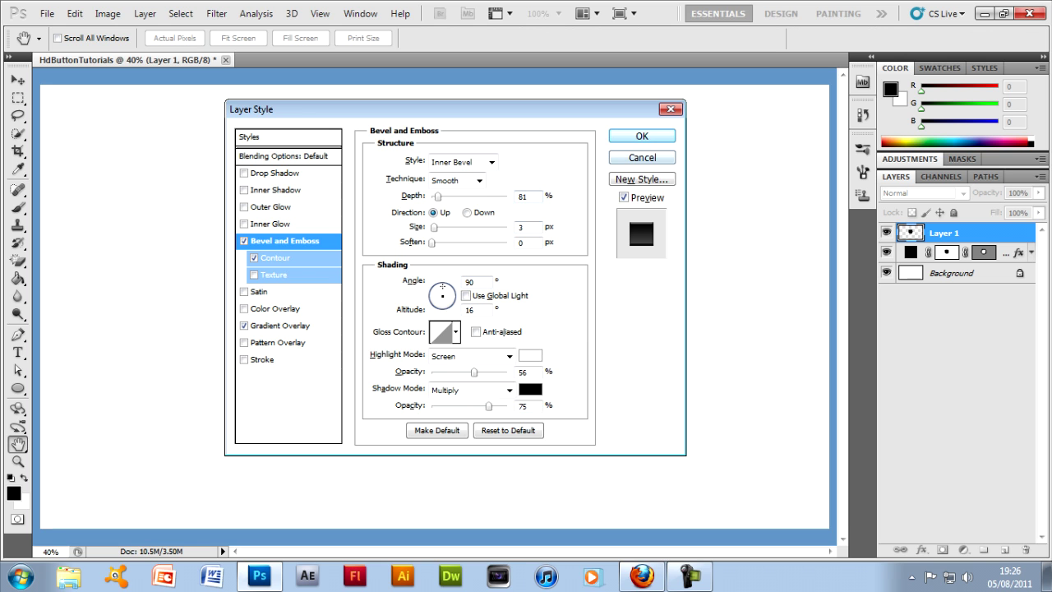
{"action": "key", "text": "Return"}
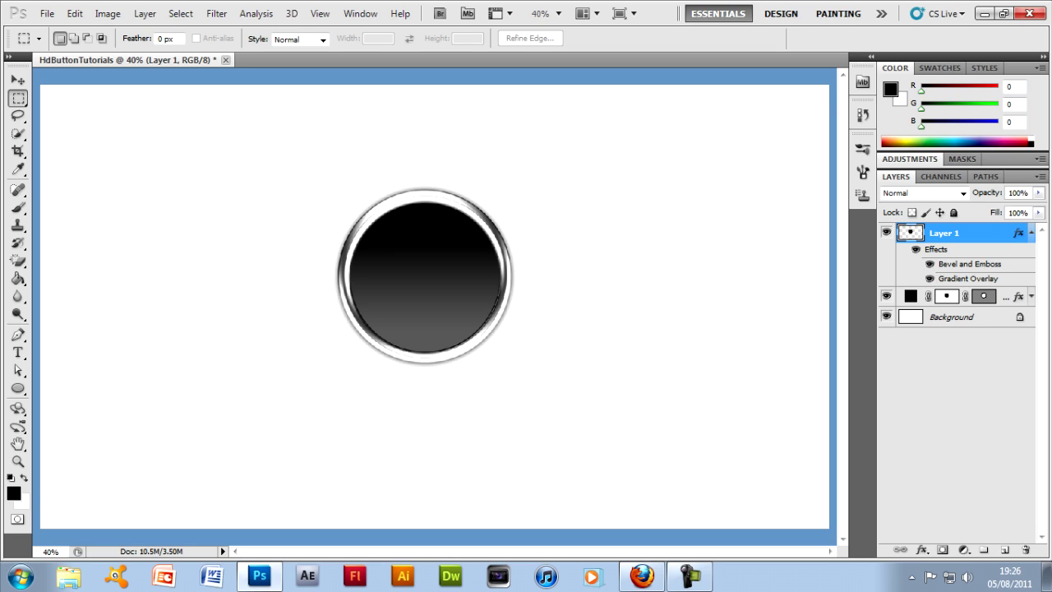
Step: Compare Layer 1 with and without its bevel and gradient effects, and inspect the button at actual pixel size
{"action": "left_click", "coordinate": [929, 279]}
{"action": "left_click", "coordinate": [929, 264]}
{"action": "left_click", "coordinate": [929, 279]}
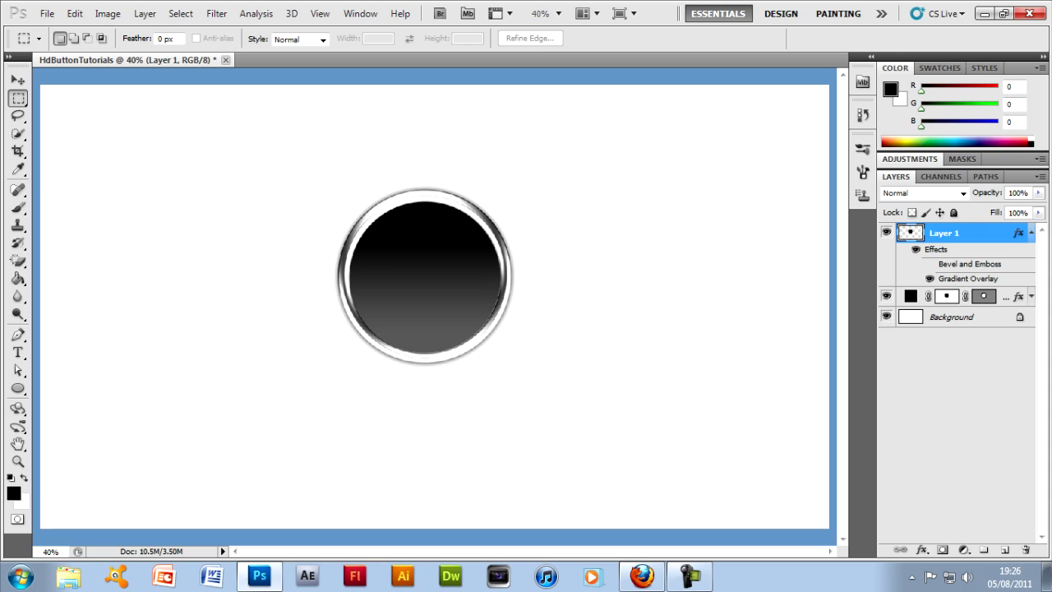
{"action": "left_click", "coordinate": [929, 264]}
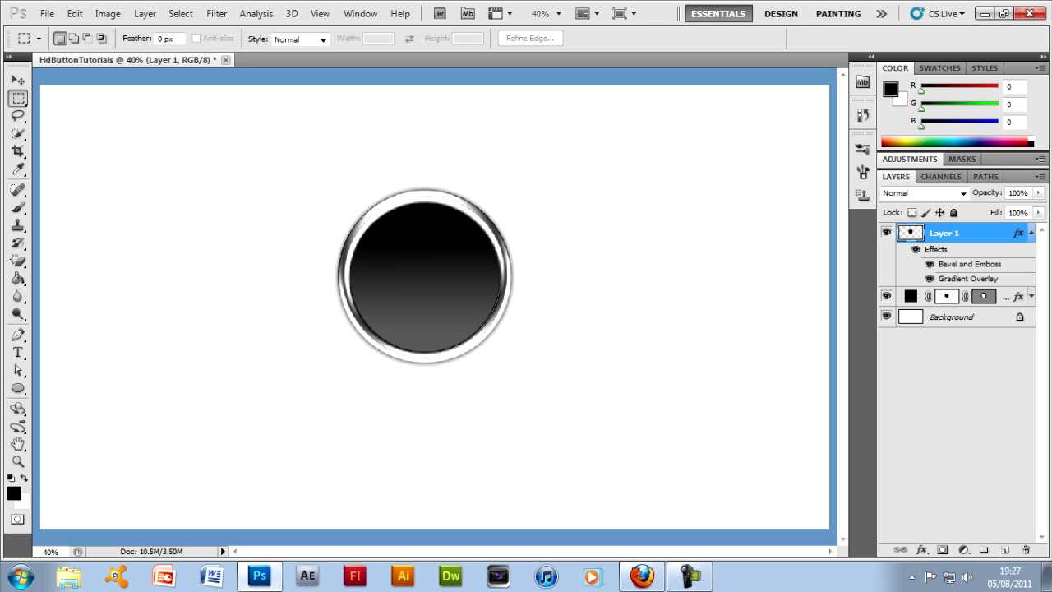
{"action": "left_click", "coordinate": [929, 263]}
{"action": "left_click", "coordinate": [929, 264]}
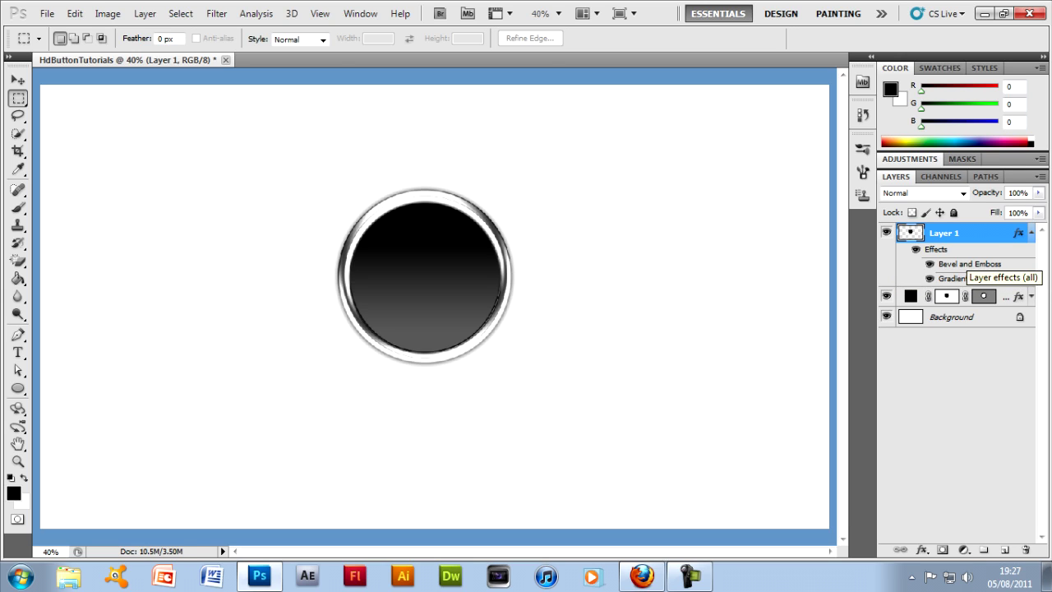
{"action": "left_click", "coordinate": [1031, 232]}
{"action": "left_click", "coordinate": [320, 14]}
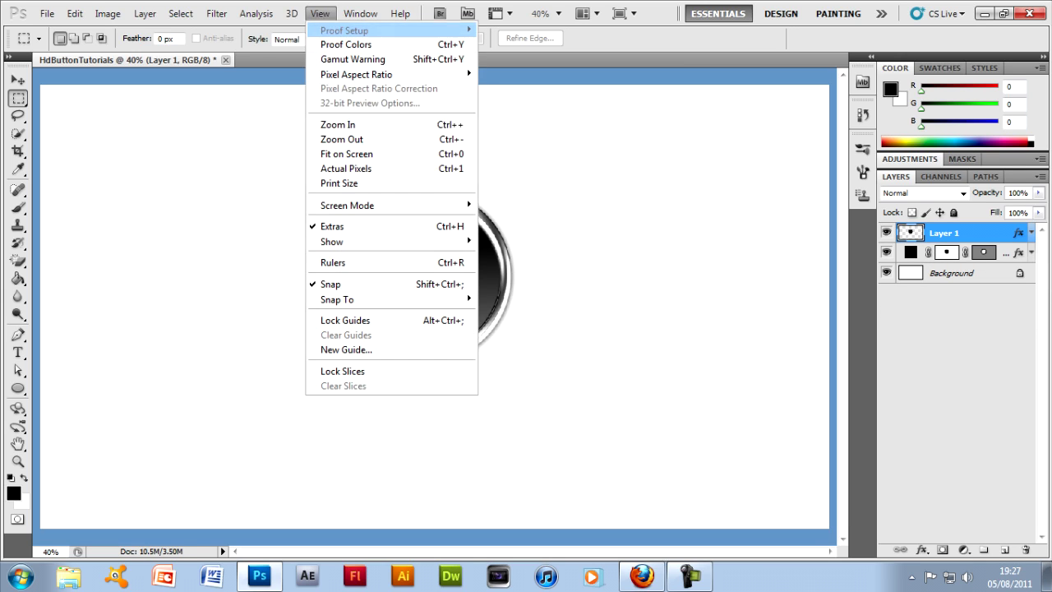
{"action": "left_click", "coordinate": [345, 167]}
{"action": "scroll", "coordinate": [410, 284], "scroll_direction": "up", "scroll_amount": 2}
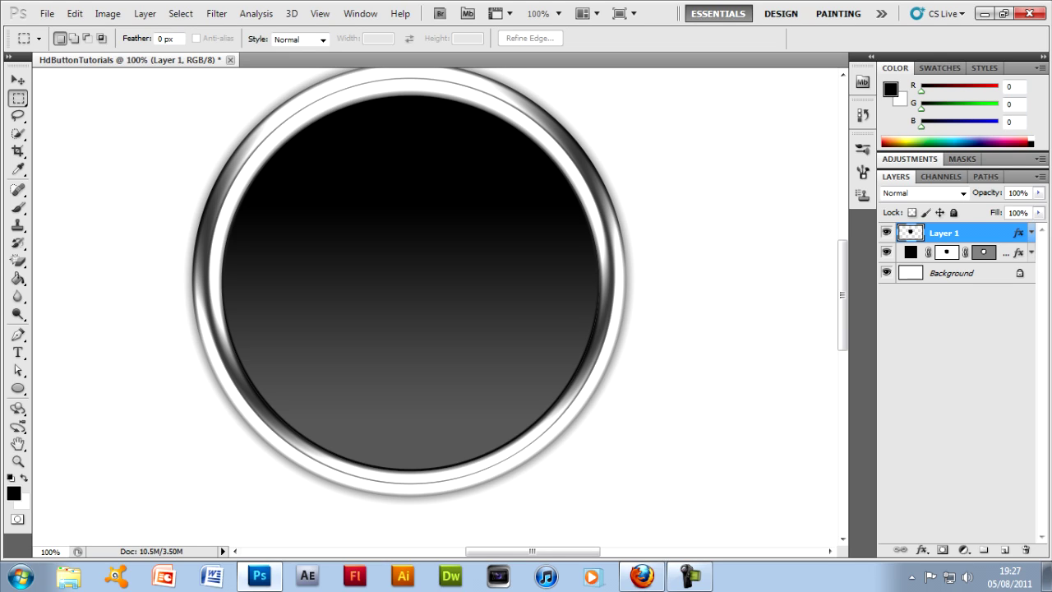
{"action": "left_click", "coordinate": [320, 13]}
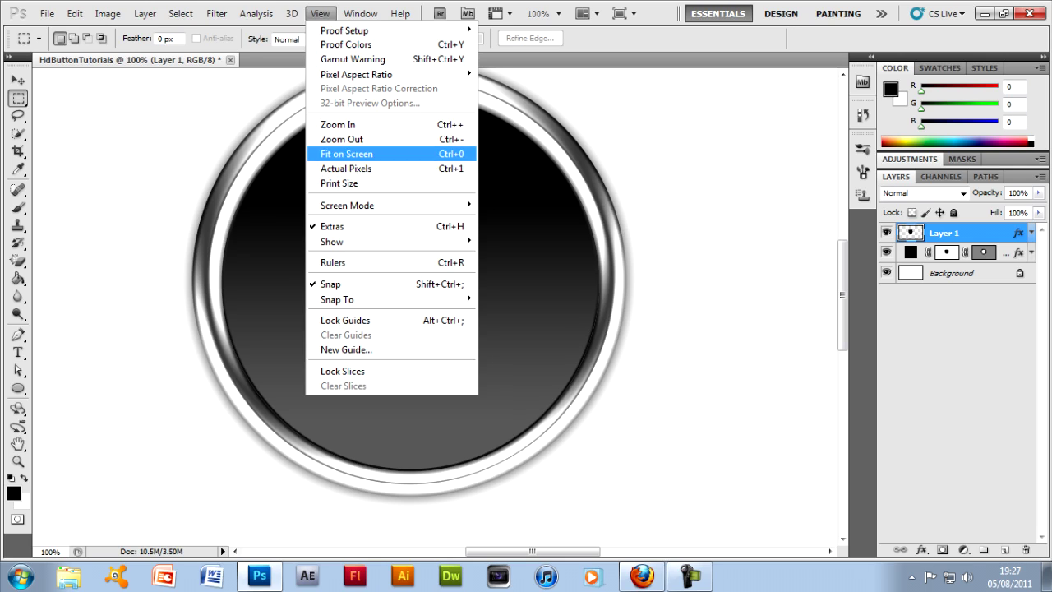
{"action": "left_click", "coordinate": [346, 154]}
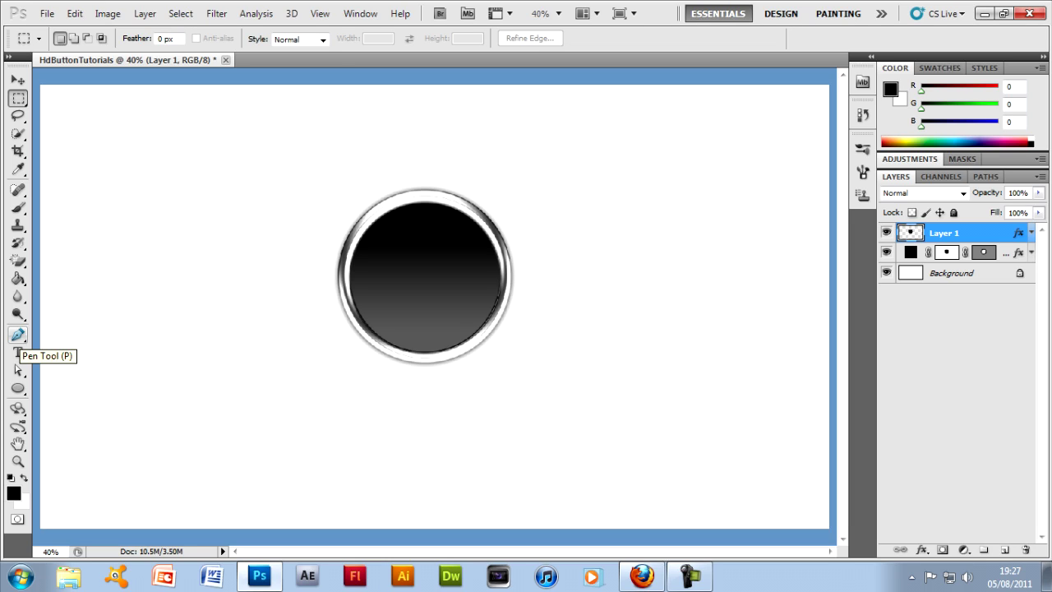
Step: On a new layer, draw a closed Pen path along the black circle's lower edge with a gently curved line across as its upper edge
{"action": "left_click", "coordinate": [19, 336]}
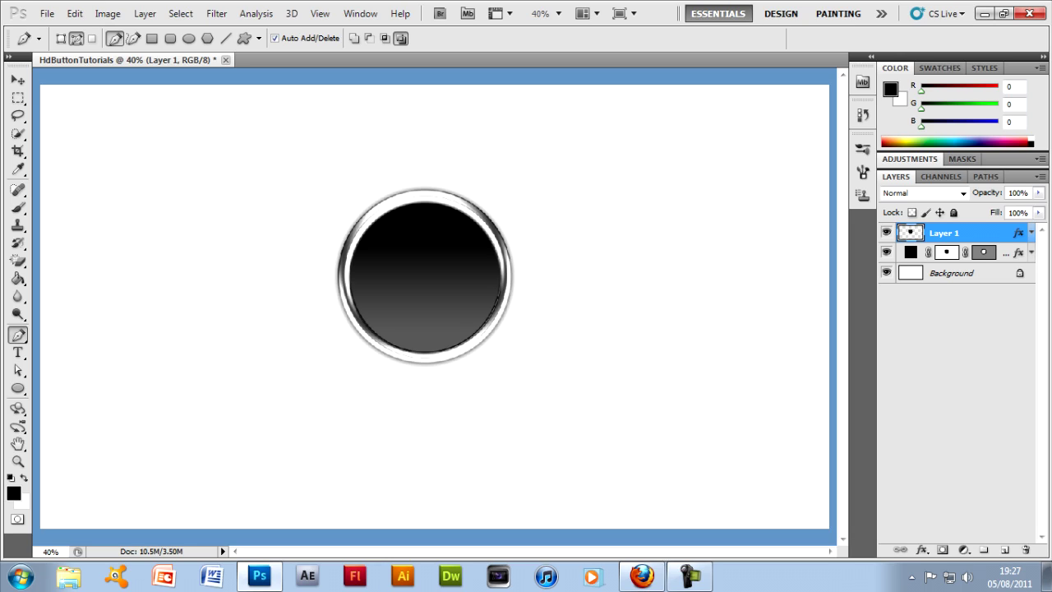
{"action": "left_click", "coordinate": [1004, 550]}
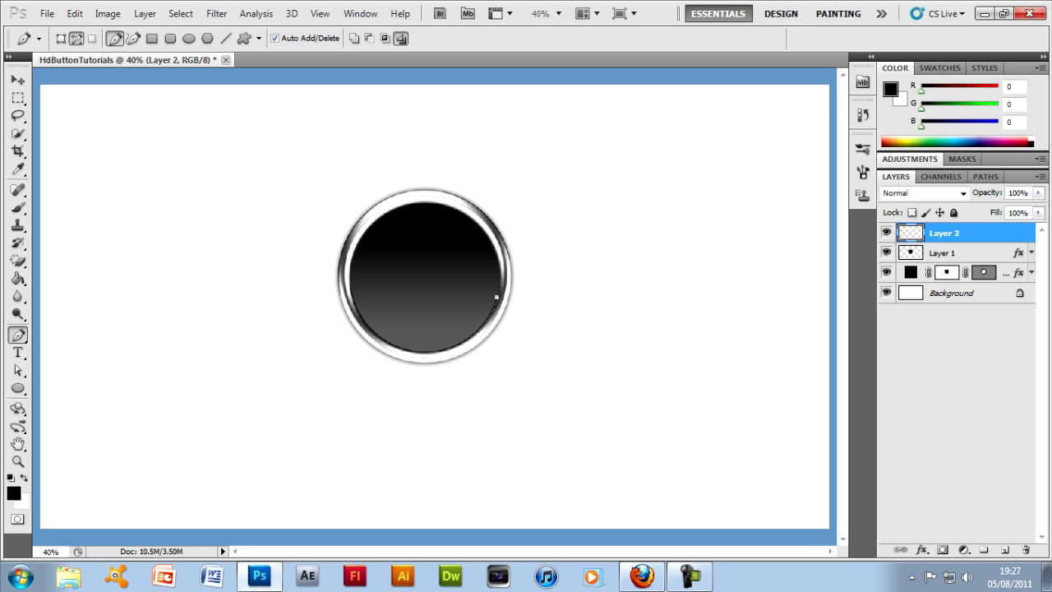
{"action": "left_click_drag", "start_coordinate": [427, 352], "coordinate": [372, 348]}
{"action": "left_click", "coordinate": [351, 295]}
{"action": "key", "text": "ctrl+z"}
{"action": "left_click", "coordinate": [364, 321]}
{"action": "left_click", "coordinate": [352, 295]}
{"action": "left_click_drag", "start_coordinate": [352, 296], "coordinate": [353, 286]}
{"action": "left_click_drag", "start_coordinate": [497, 297], "coordinate": [442, 321]}
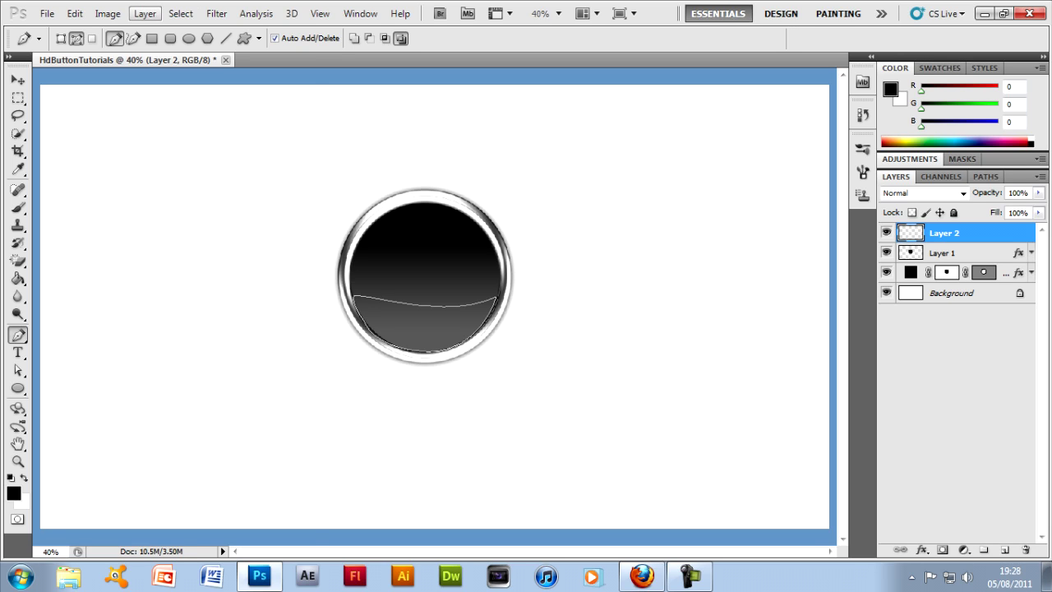
Step: Apply a Gradient Overlay layer style to the empty Layer 2
{"action": "left_click", "coordinate": [145, 13]}
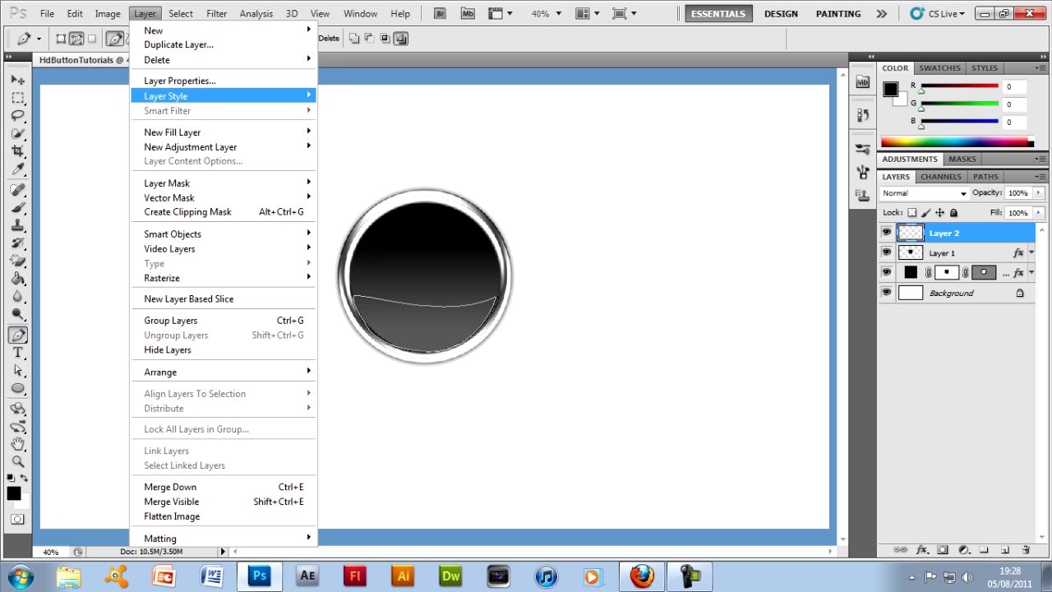
{"action": "mouse_move", "coordinate": [230, 96]}
{"action": "left_click", "coordinate": [365, 220]}
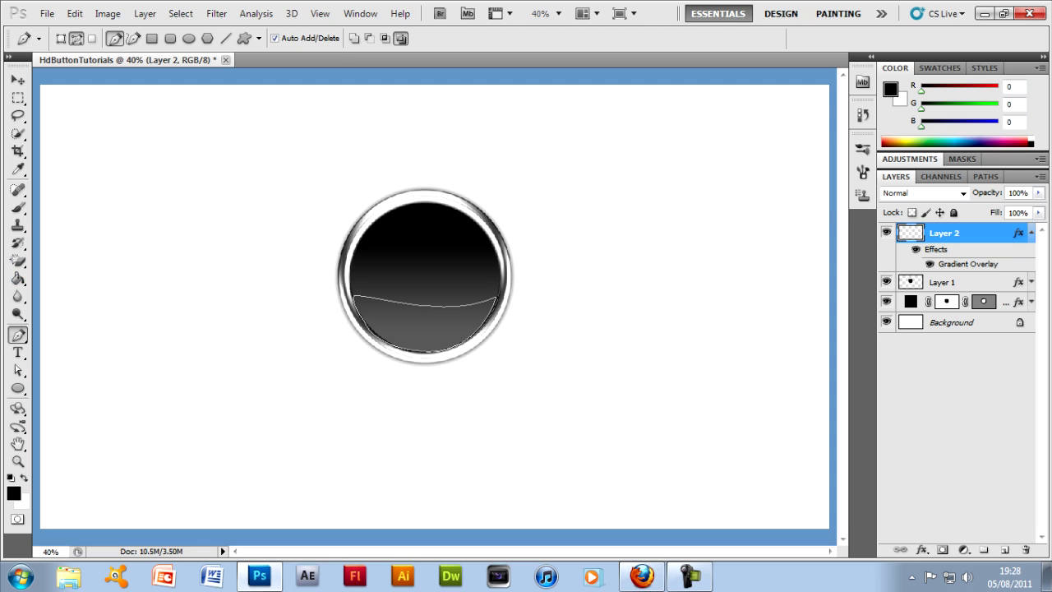
Step: Convert the Pen path to a selection with 0 px feather, fill it with black on Layer 2 and deselect
{"action": "right_click", "coordinate": [461, 313]}
{"action": "left_click", "coordinate": [515, 383]}
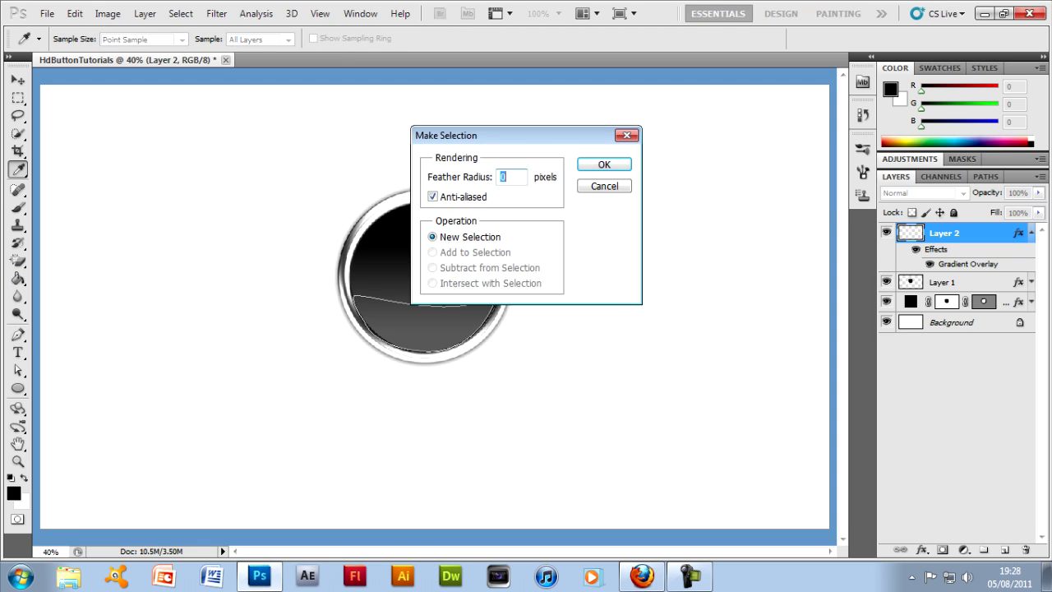
{"action": "key", "text": "Return"}
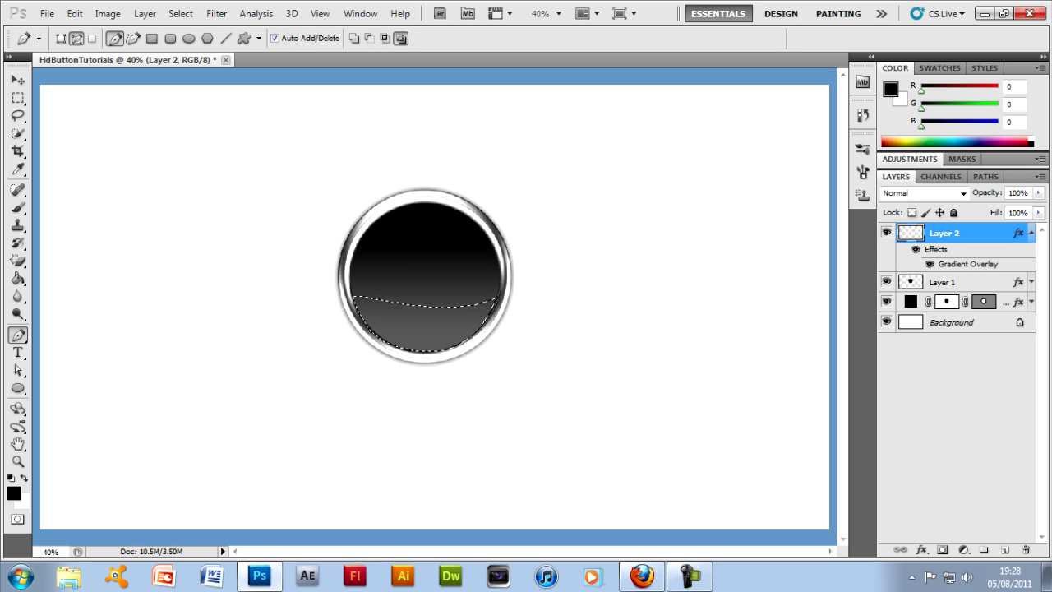
{"action": "left_click", "coordinate": [17, 279]}
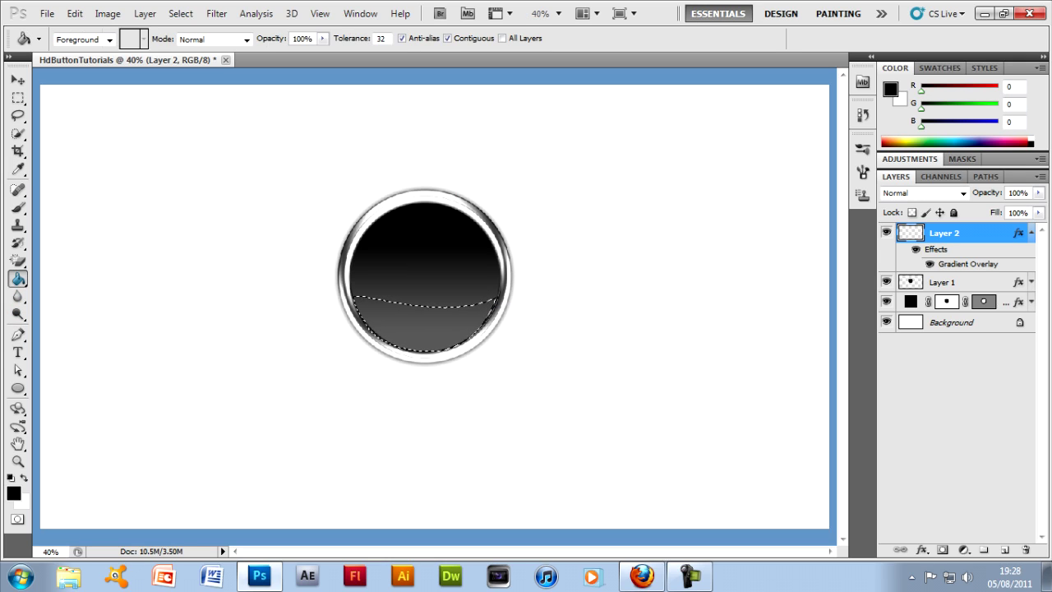
{"action": "left_click", "coordinate": [423, 329]}
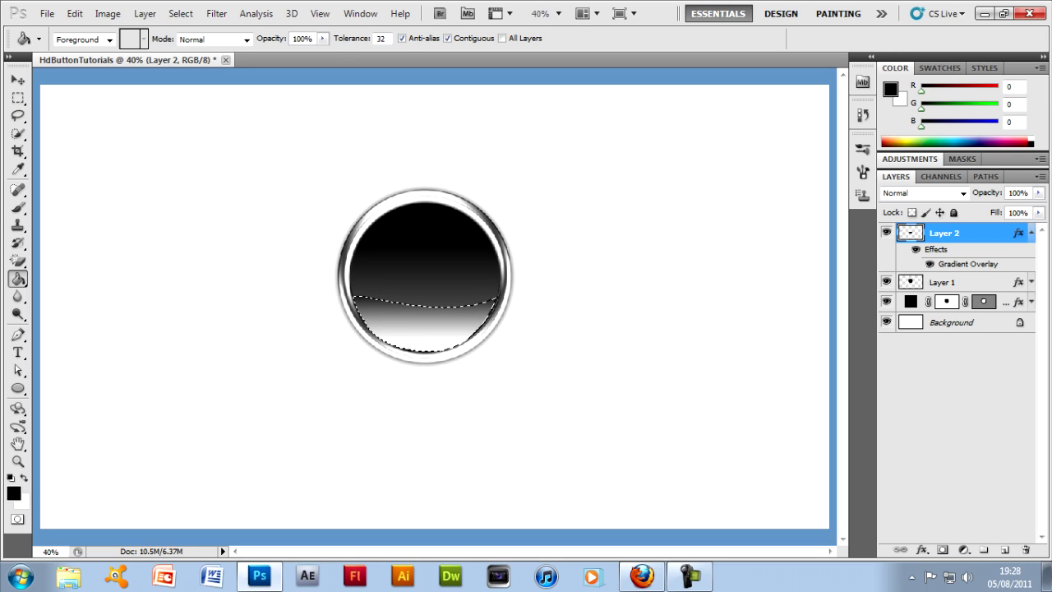
{"action": "key", "text": "m"}
{"action": "key", "text": "ctrl+d"}
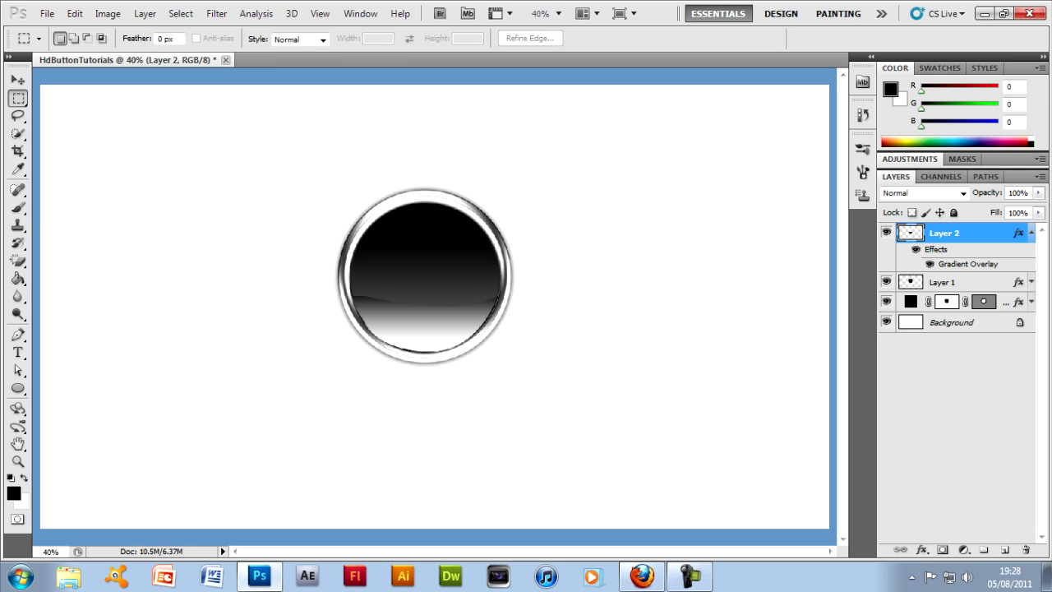
{"action": "left_click", "coordinate": [887, 232]}
{"action": "left_click", "coordinate": [886, 233]}
{"action": "left_click", "coordinate": [1031, 232]}
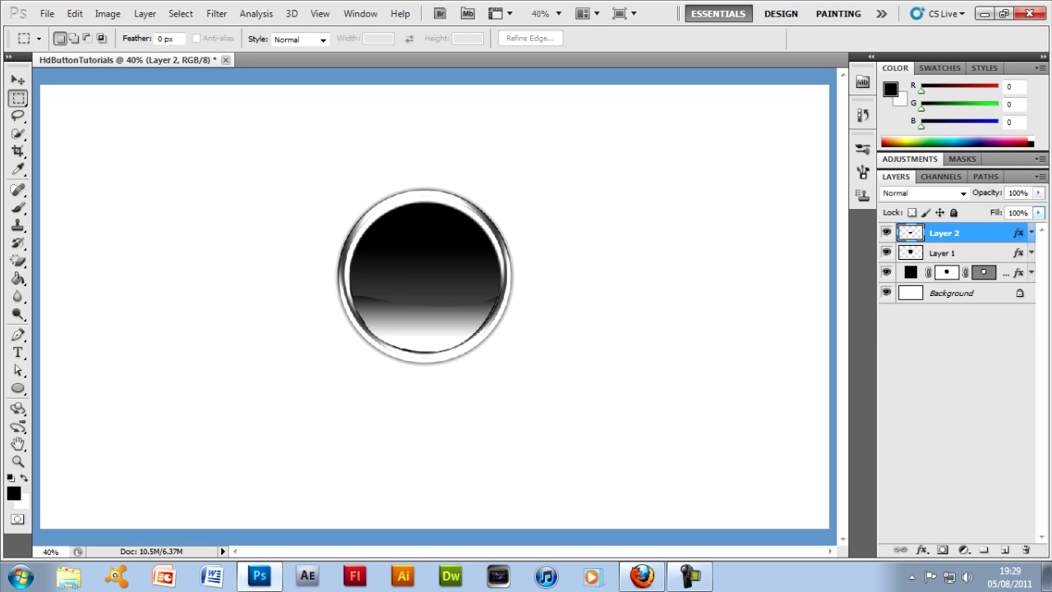
Step: Try the Soft Light blend mode on Layer 2
{"action": "left_click", "coordinate": [963, 194]}
{"action": "left_click", "coordinate": [907, 7]}
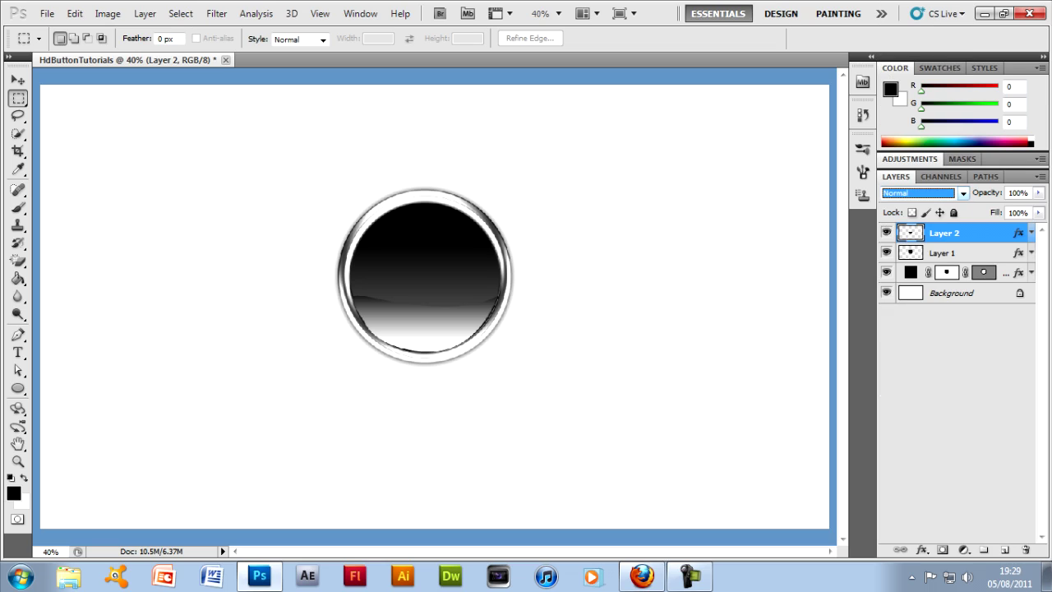
{"action": "key", "text": "Down"}
{"action": "key", "text": "Down"}
{"action": "key", "text": "Down"}
{"action": "key", "text": "Down"}
{"action": "key", "text": "Down"}
{"action": "key", "text": "Down"}
{"action": "key", "text": "Down"}
{"action": "key", "text": "Down"}
{"action": "key", "text": "Down"}
{"action": "key", "text": "Down"}
{"action": "key", "text": "Down"}
{"action": "key", "text": "Down"}
{"action": "key", "text": "alt+Down"}
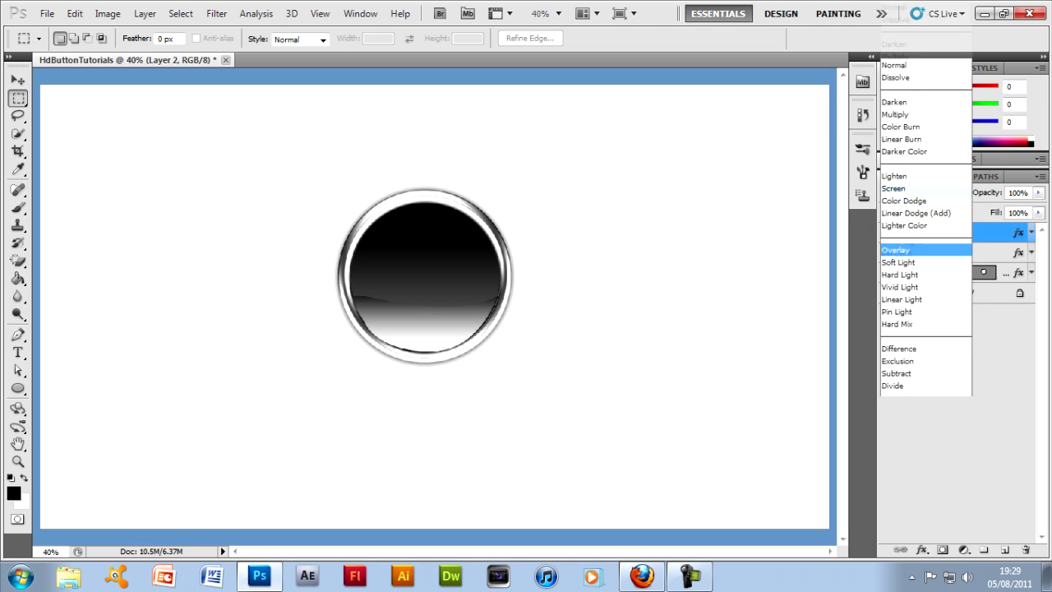
{"action": "key", "text": "Down"}
{"action": "key", "text": "Down"}
{"action": "key", "text": "Down"}
{"action": "key", "text": "Down"}
{"action": "key", "text": "Down"}
{"action": "key", "text": "Up"}
{"action": "key", "text": "Up"}
{"action": "key", "text": "Up"}
{"action": "key", "text": "Up"}
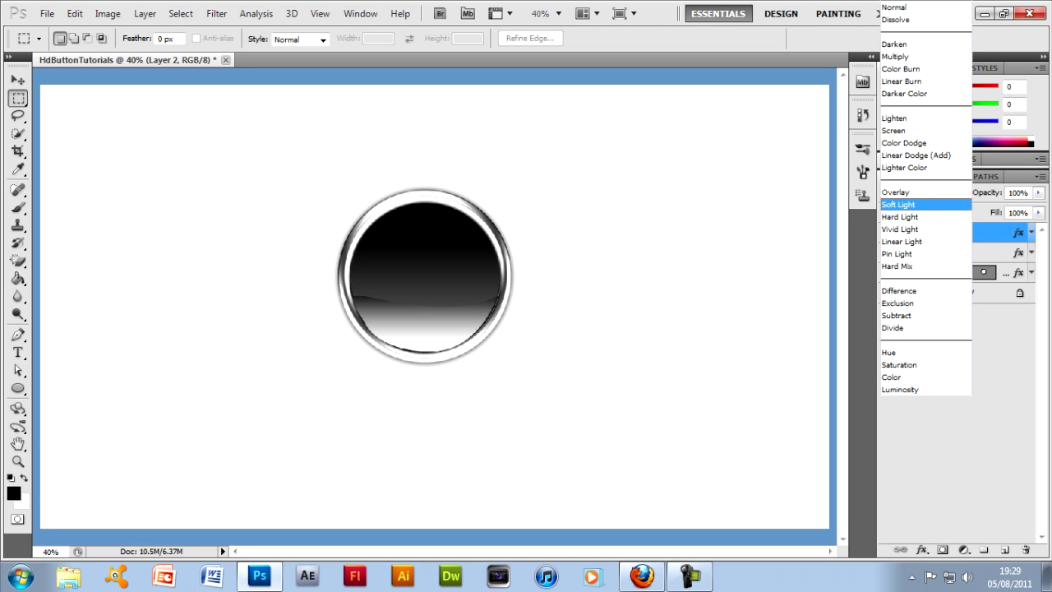
{"action": "key", "text": "Return"}
Step: Set Layer 2's blend mode to Screen
{"action": "key", "text": "alt+Down"}
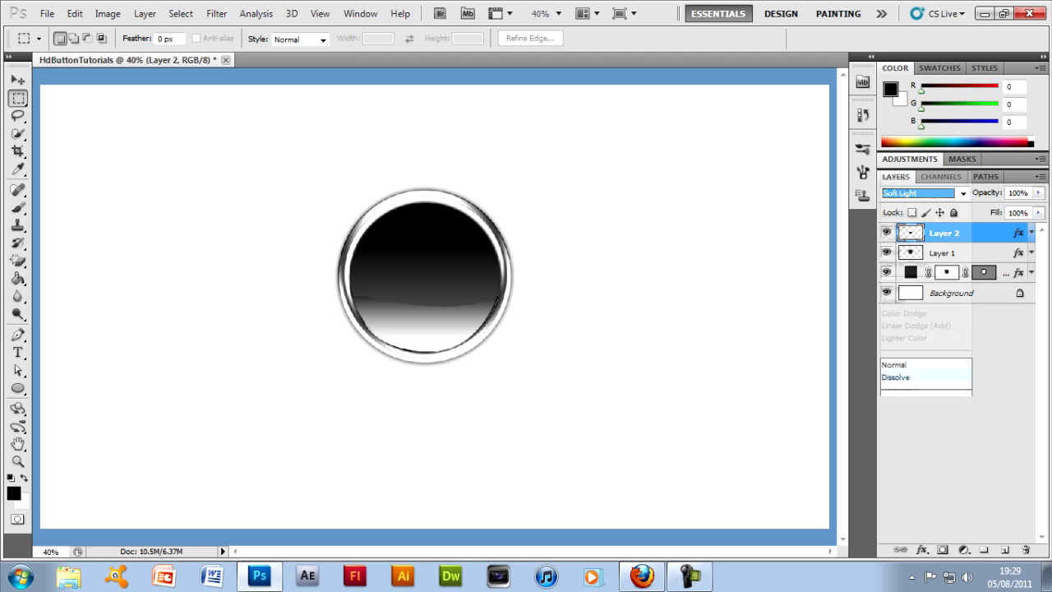
{"action": "key", "text": "Up"}
{"action": "key", "text": "Up"}
{"action": "key", "text": "Up"}
{"action": "key", "text": "Up"}
{"action": "key", "text": "Up"}
{"action": "key", "text": "Return"}
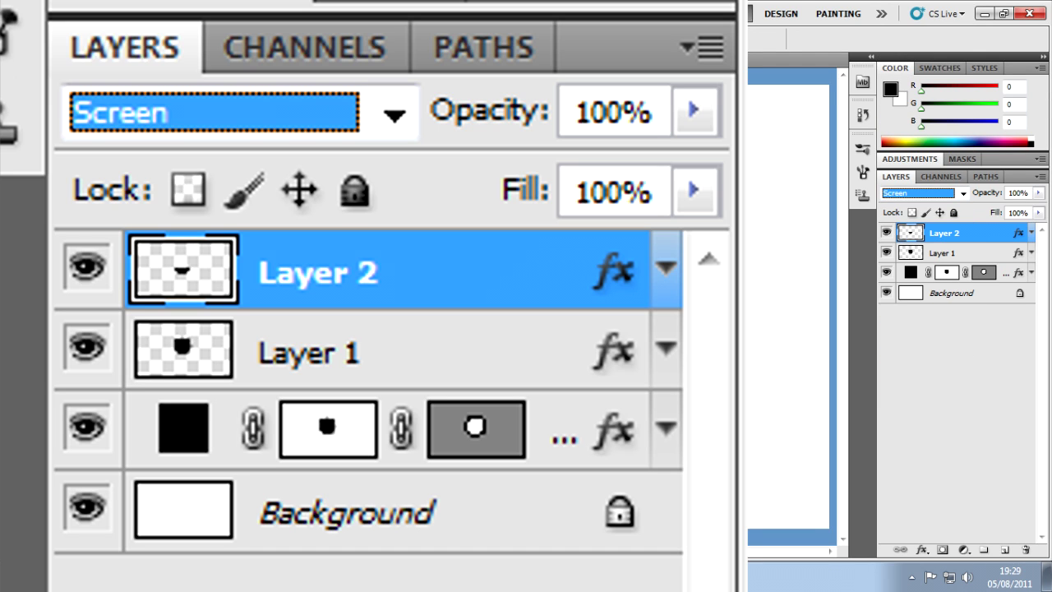
Step: Reduce Layer 2's opacity to 18% and compare the button with and without the reflection
{"action": "left_click", "coordinate": [1038, 192]}
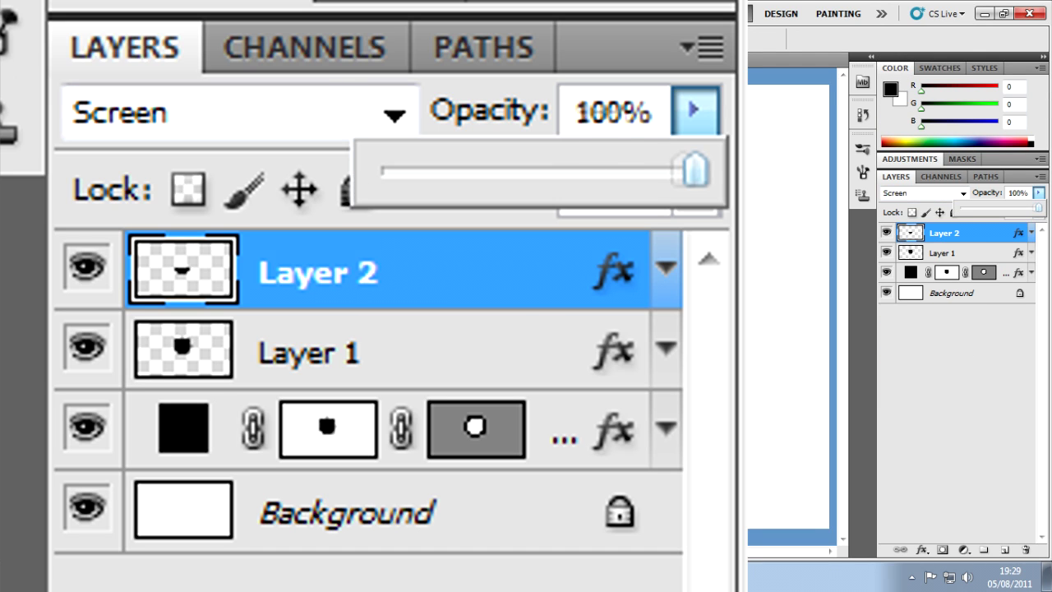
{"action": "left_click_drag", "start_coordinate": [1037, 208], "coordinate": [973, 208]}
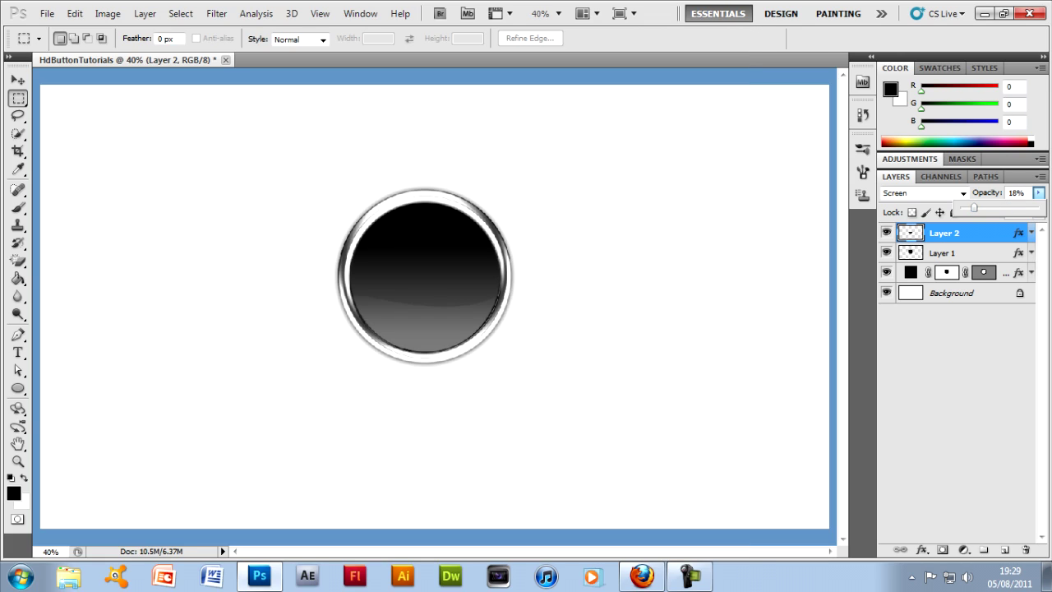
{"action": "left_click", "coordinate": [886, 233]}
{"action": "left_click", "coordinate": [886, 233]}
{"action": "left_click", "coordinate": [886, 232]}
{"action": "left_click", "coordinate": [885, 233]}
{"action": "left_click", "coordinate": [885, 233]}
{"action": "left_click", "coordinate": [885, 232]}
Step: Erase Layer 2's overspill along the circle's lower-left edge with a 6 px Eraser
{"action": "key", "text": "e"}
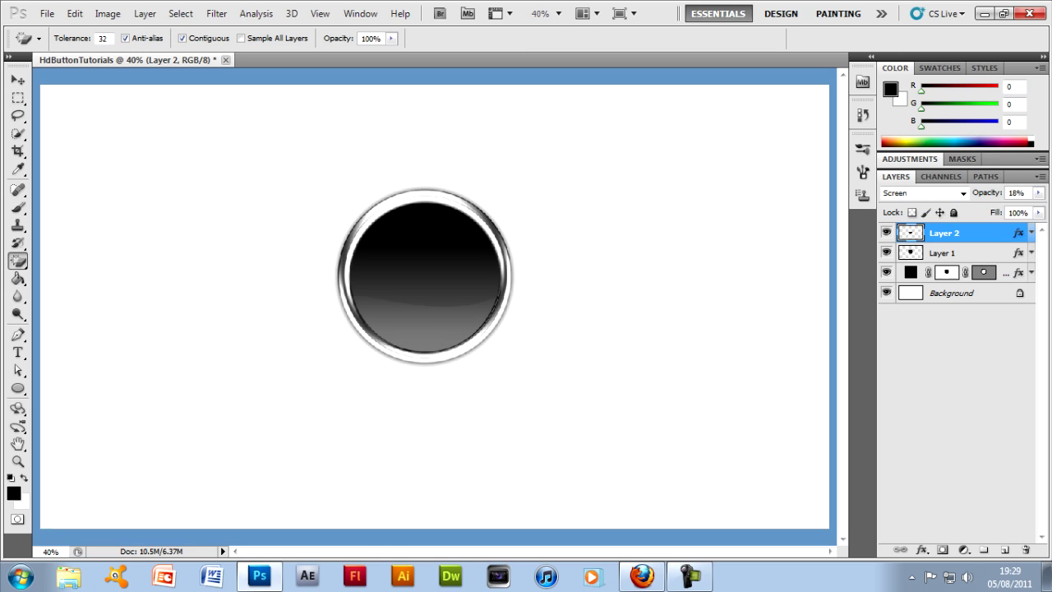
{"action": "left_click", "coordinate": [17, 277]}
{"action": "left_click", "coordinate": [17, 259]}
{"action": "left_click", "coordinate": [80, 258]}
{"action": "scroll", "coordinate": [394, 345], "scroll_direction": "up", "scroll_amount": 5}
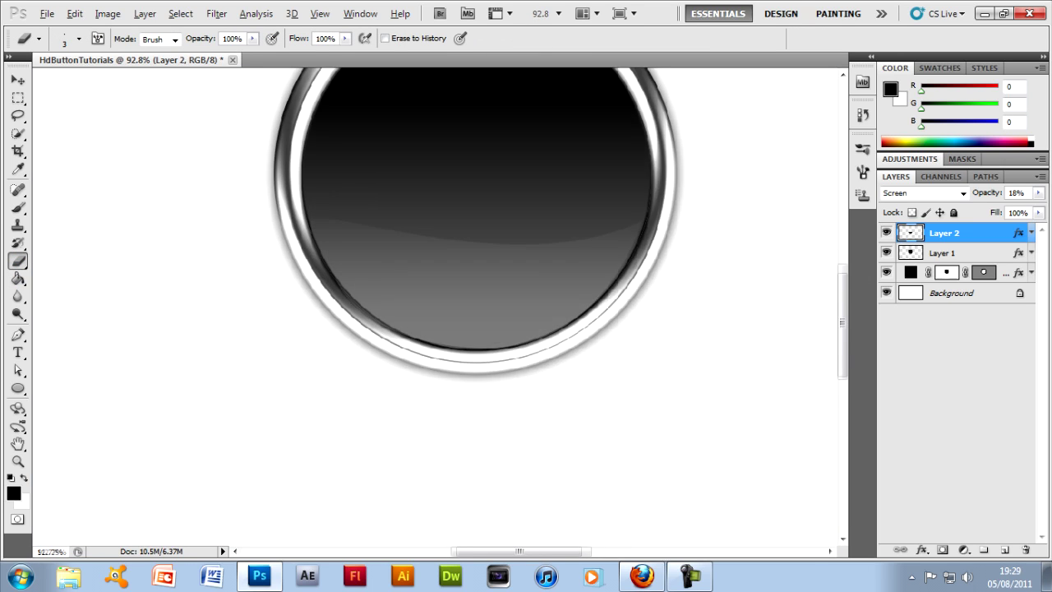
{"action": "scroll", "coordinate": [443, 275], "scroll_direction": "up", "scroll_amount": 2}
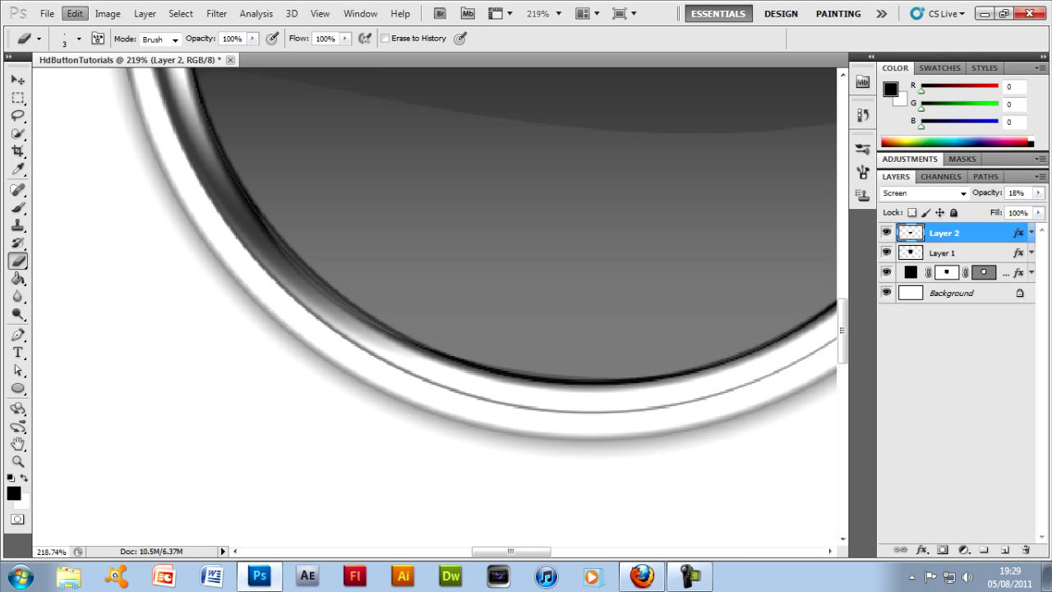
{"action": "left_click", "coordinate": [73, 13]}
{"action": "left_click", "coordinate": [79, 39]}
{"action": "key", "text": "Up"}
{"action": "key", "text": "Up"}
{"action": "key", "text": "Up"}
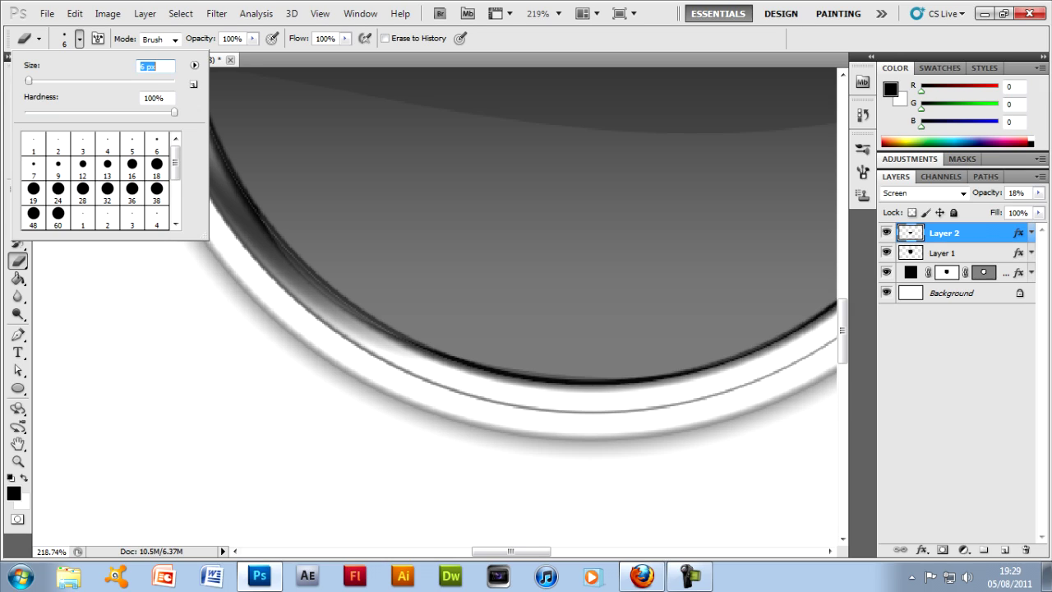
{"action": "key", "text": "Return"}
{"action": "left_click_drag", "start_coordinate": [335, 298], "coordinate": [284, 251]}
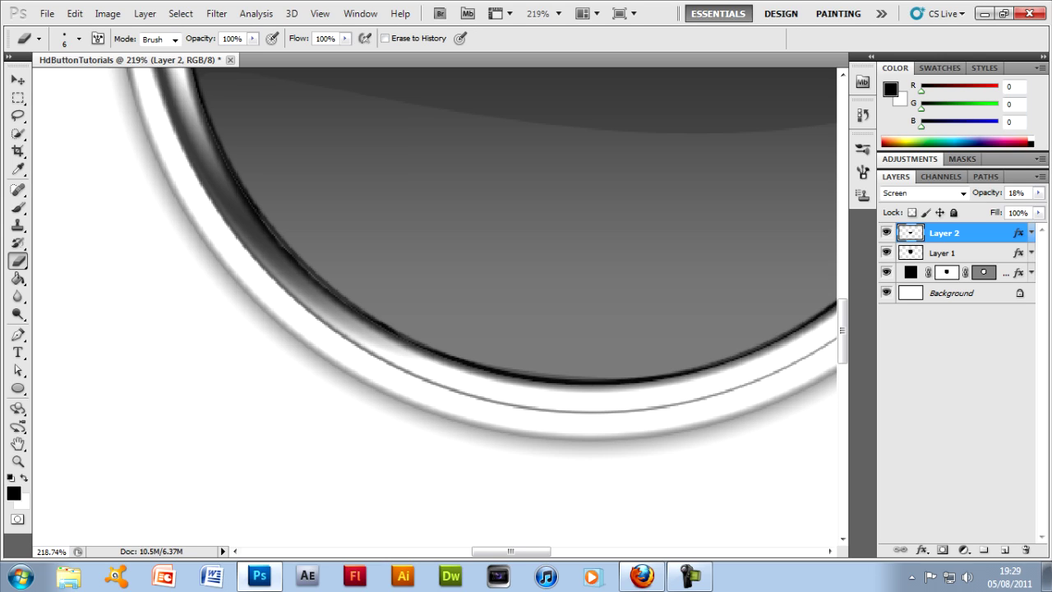
Step: Invert the circle's selection, set the Eraser size to 82 px for cleaning Layer 2's overspill, and clear the selection
{"action": "left_click", "coordinate": [320, 13]}
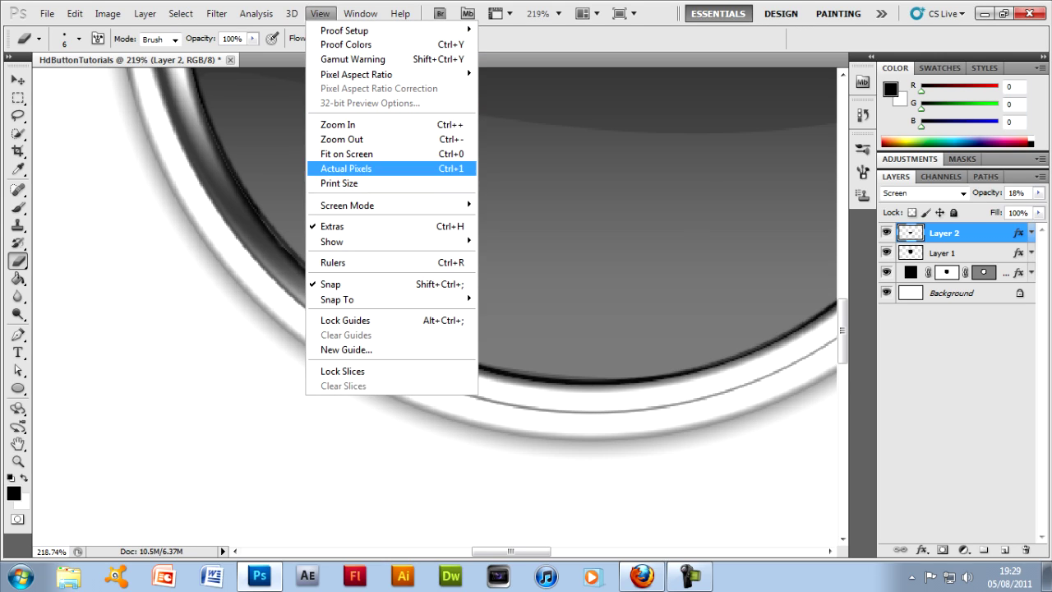
{"action": "left_click", "coordinate": [345, 168]}
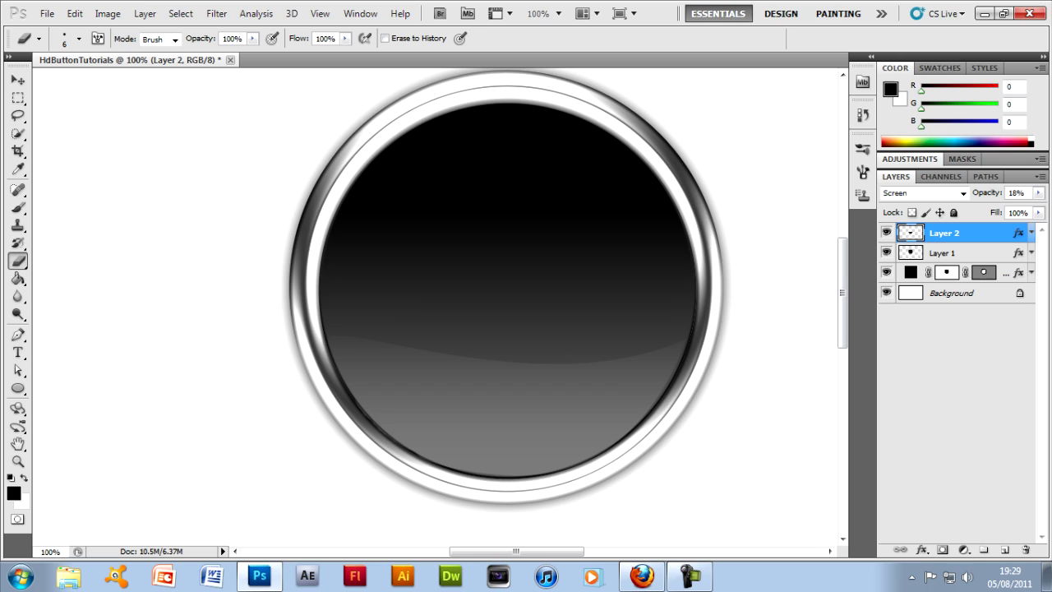
{"action": "key", "text": "ctrl+z"}
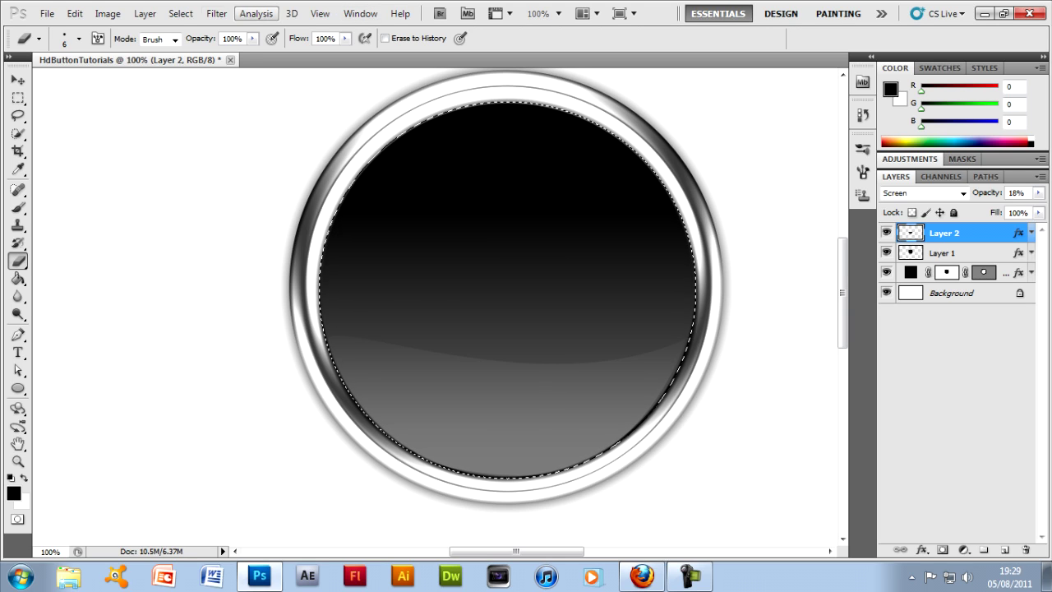
{"action": "left_click", "coordinate": [181, 13]}
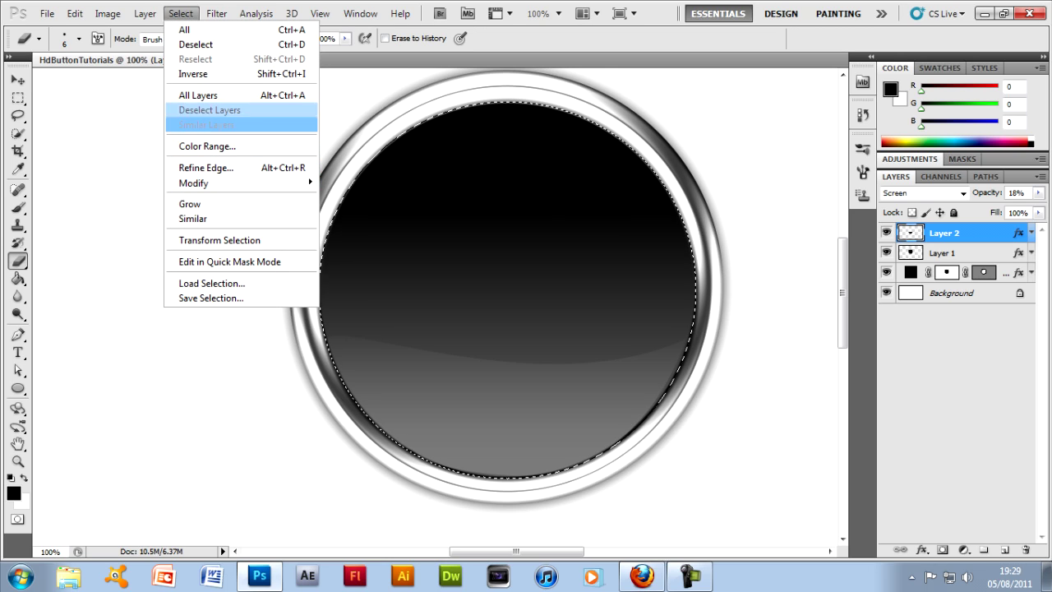
{"action": "left_click", "coordinate": [197, 73]}
{"action": "left_click", "coordinate": [78, 39]}
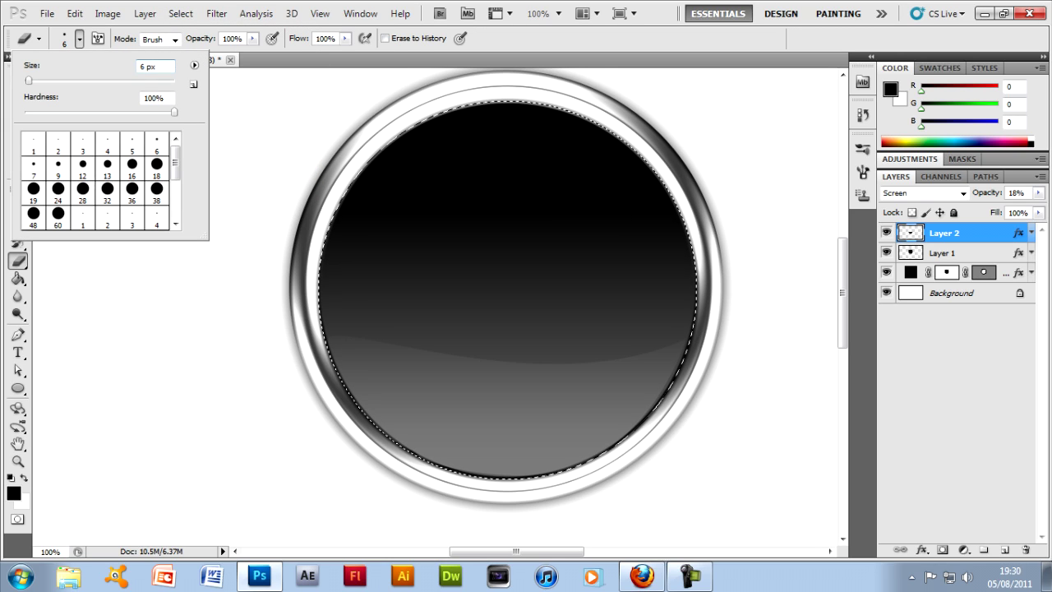
{"action": "left_click", "coordinate": [156, 66]}
{"action": "type", "text": "82"}
{"action": "key", "text": "Return"}
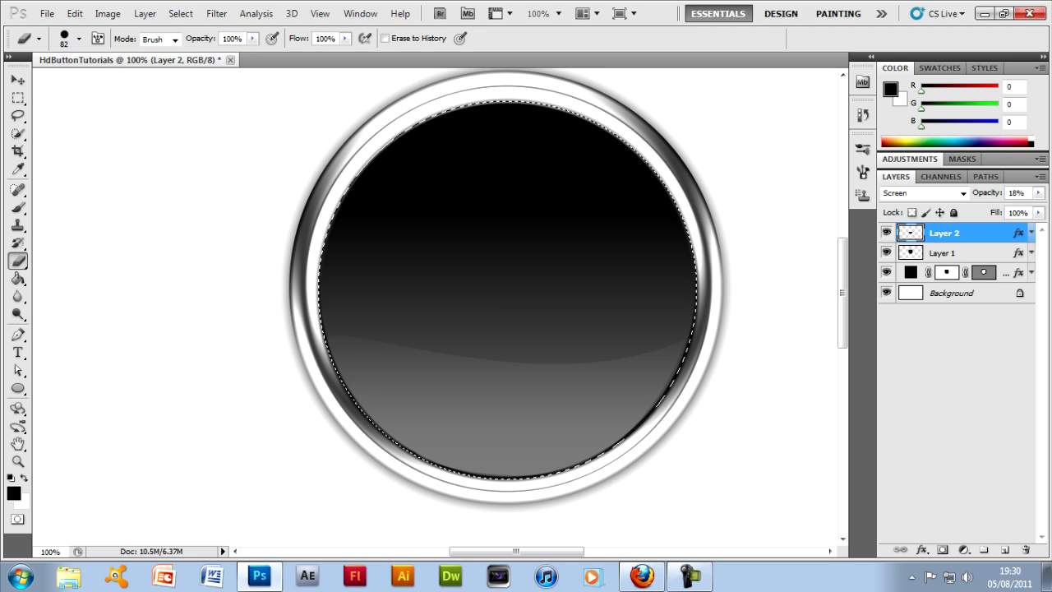
{"action": "key", "text": "m"}
{"action": "key", "text": "ctrl+d"}
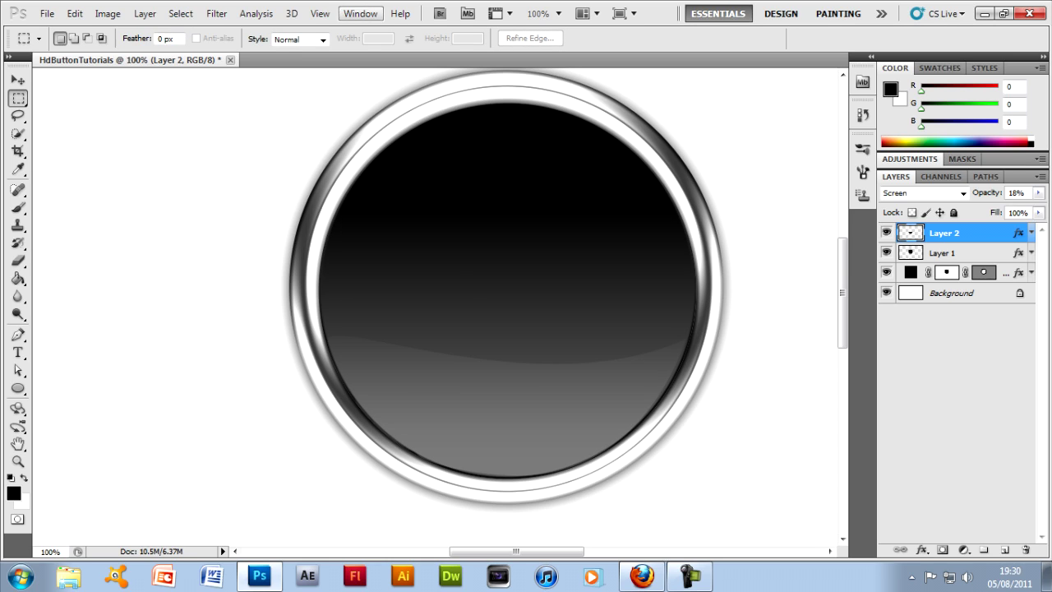
Step: Add a new layer and enter the text "Epic" at 72 pt in the empty area beside the button
{"action": "left_click", "coordinate": [319, 13]}
{"action": "left_click", "coordinate": [346, 169]}
{"action": "left_click", "coordinate": [320, 13]}
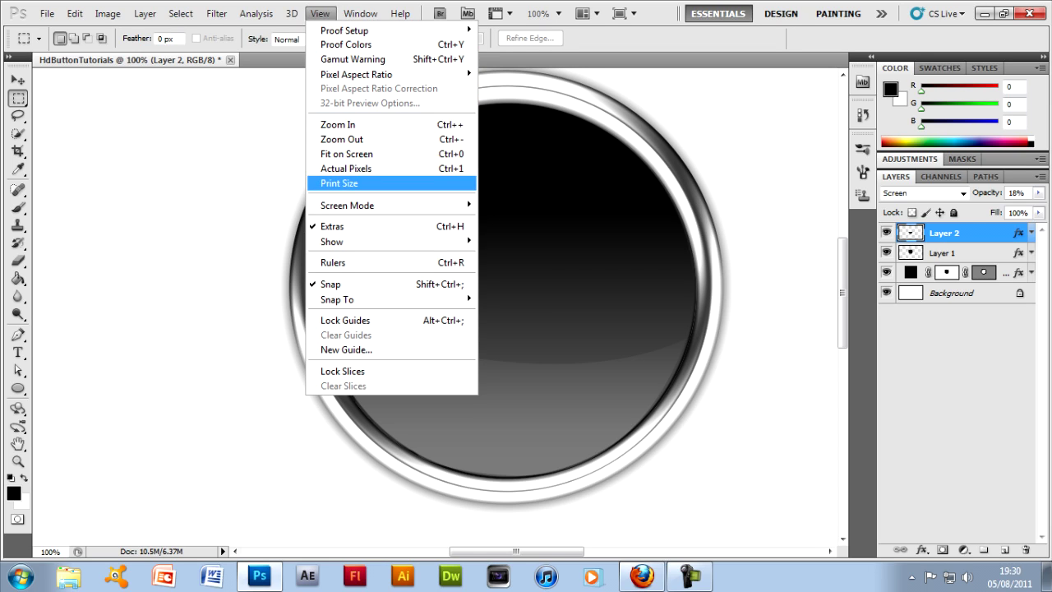
{"action": "left_click", "coordinate": [346, 154]}
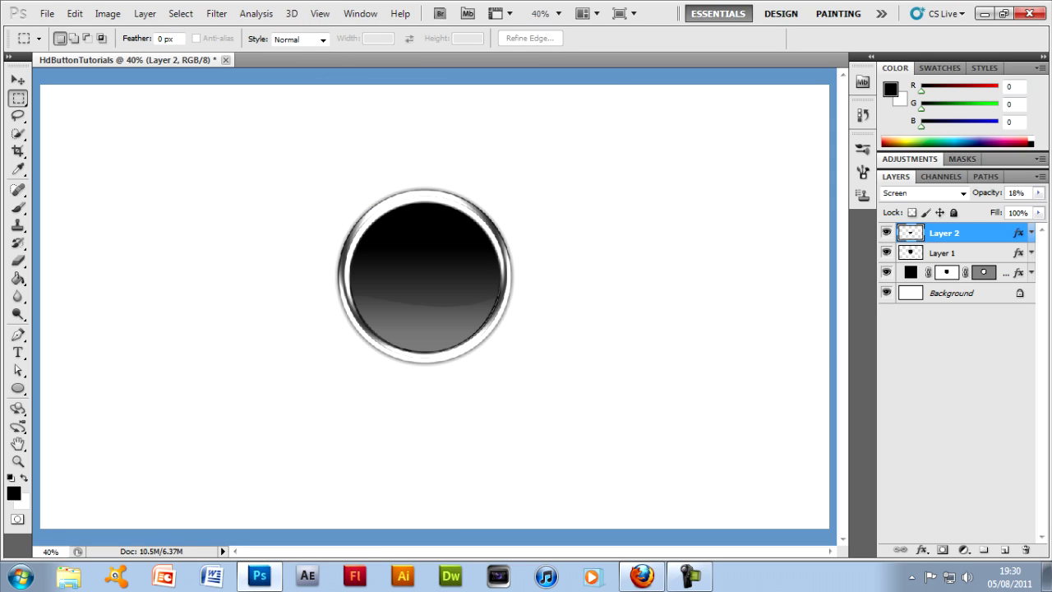
{"action": "left_click", "coordinate": [1004, 549]}
{"action": "key", "text": "a"}
{"action": "key", "text": "t"}
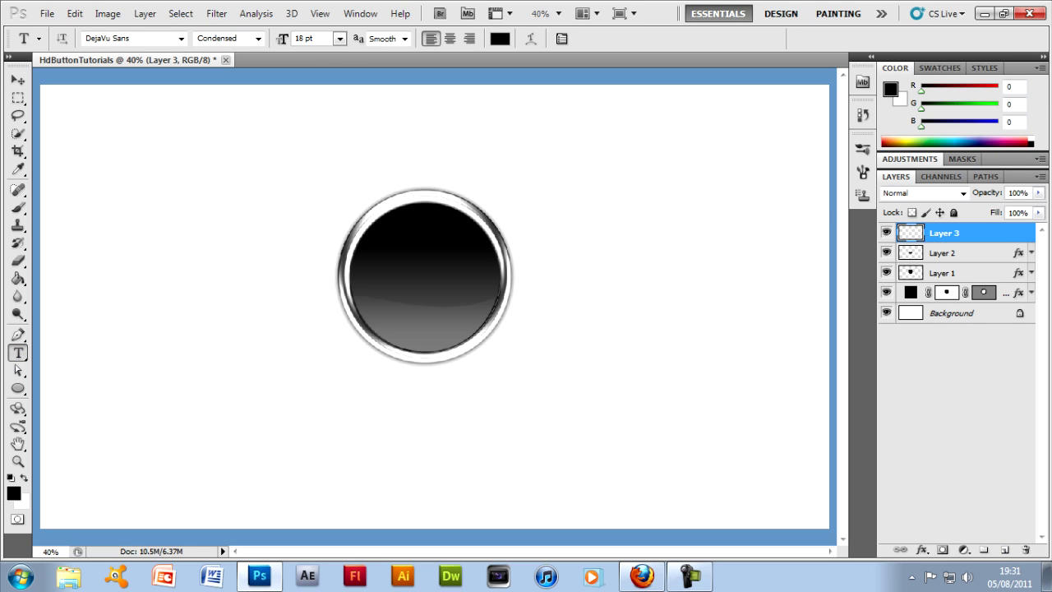
{"action": "left_click", "coordinate": [139, 336]}
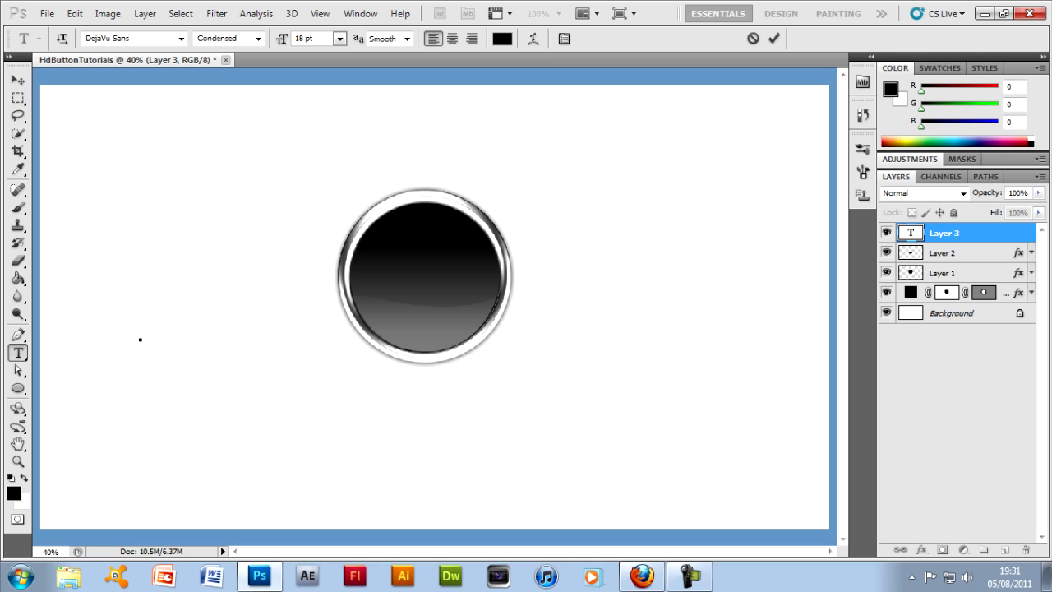
{"action": "left_click", "coordinate": [339, 39]}
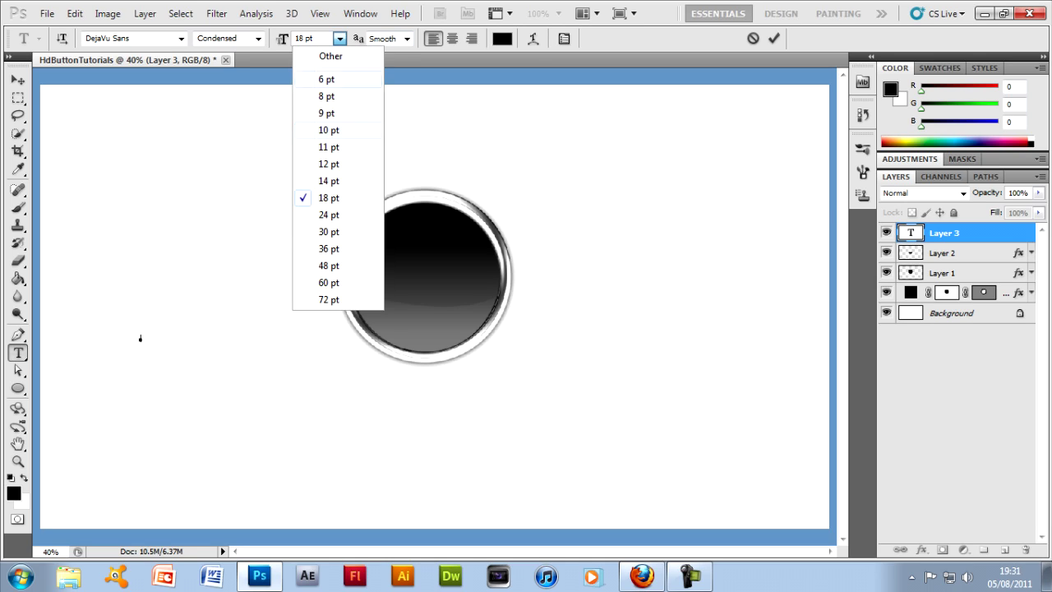
{"action": "left_click", "coordinate": [328, 299]}
{"action": "type", "text": "Epic"}
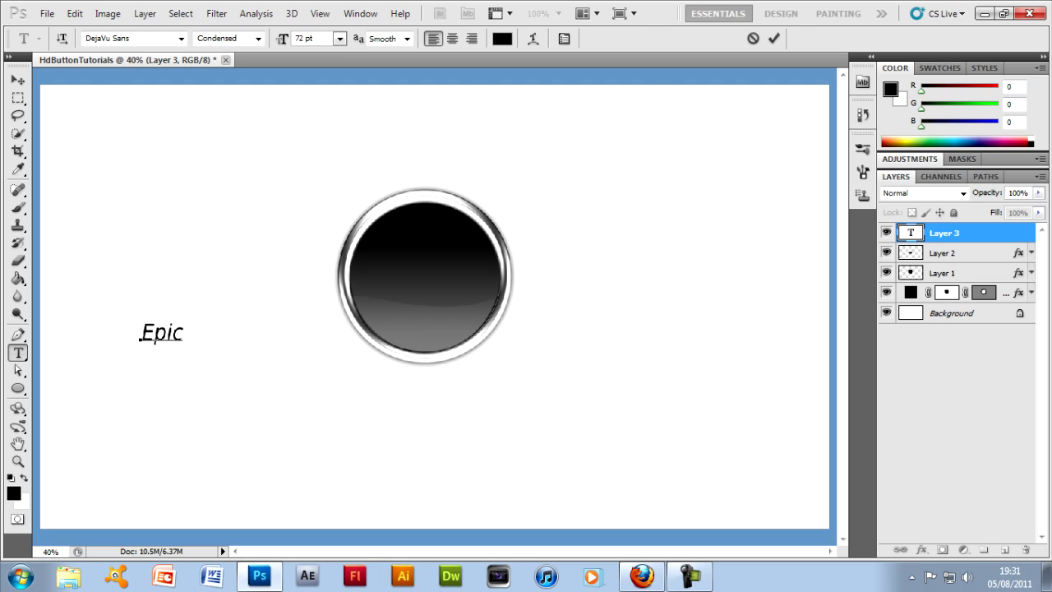
Step: Change the Epic text's font to Coalition and move the text up towards the ring's upper-left edge
{"action": "key", "text": "ctrl+a"}
{"action": "left_click", "coordinate": [123, 39]}
{"action": "type", "text": "Coa"}
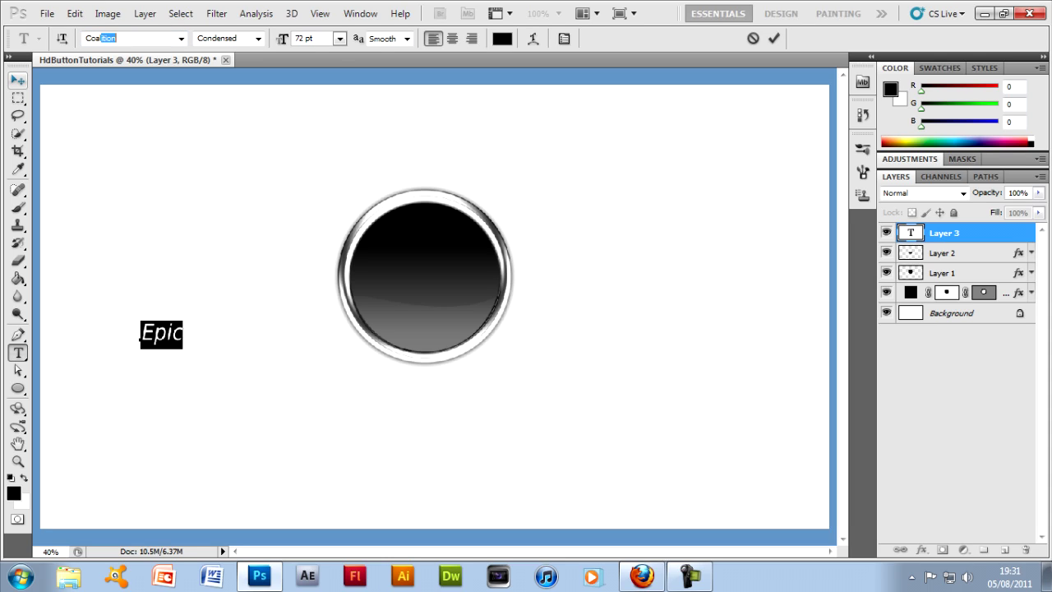
{"action": "key", "text": "Return"}
{"action": "left_click", "coordinate": [17, 80]}
{"action": "left_click_drag", "start_coordinate": [131, 336], "coordinate": [300, 194]}
Step: Set the Epic text's font size to 150 pt
{"action": "key", "text": "t"}
{"action": "left_click", "coordinate": [339, 39]}
{"action": "left_click", "coordinate": [304, 39]}
{"action": "type", "text": "150"}
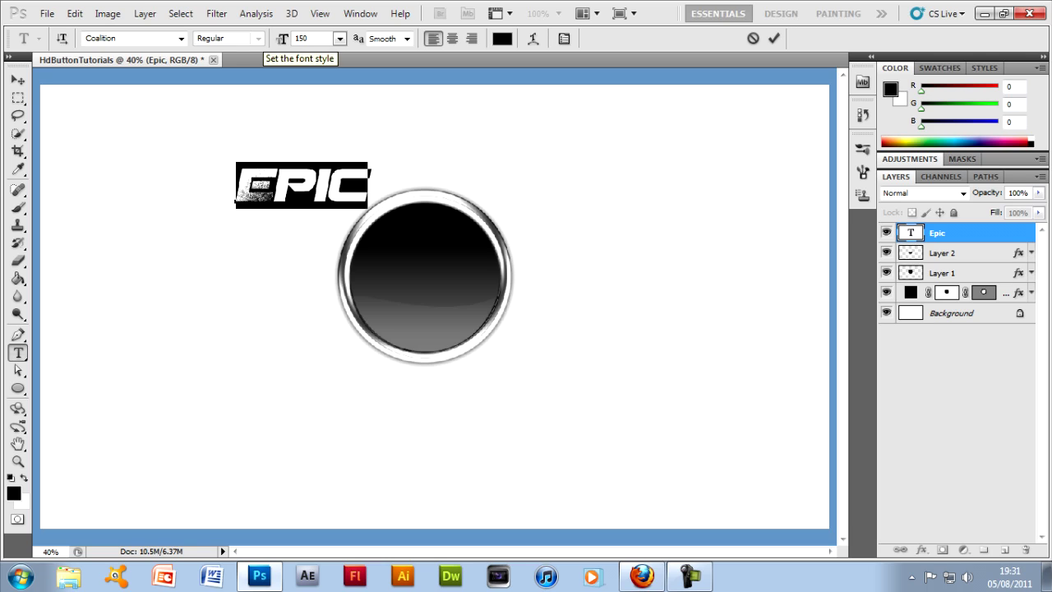
Step: Move the Epic text onto the middle of the black circle and nudge it into a centred position
{"action": "left_click", "coordinate": [18, 80]}
{"action": "left_click_drag", "start_coordinate": [302, 185], "coordinate": [423, 272]}
{"action": "key", "text": "shift+Right"}
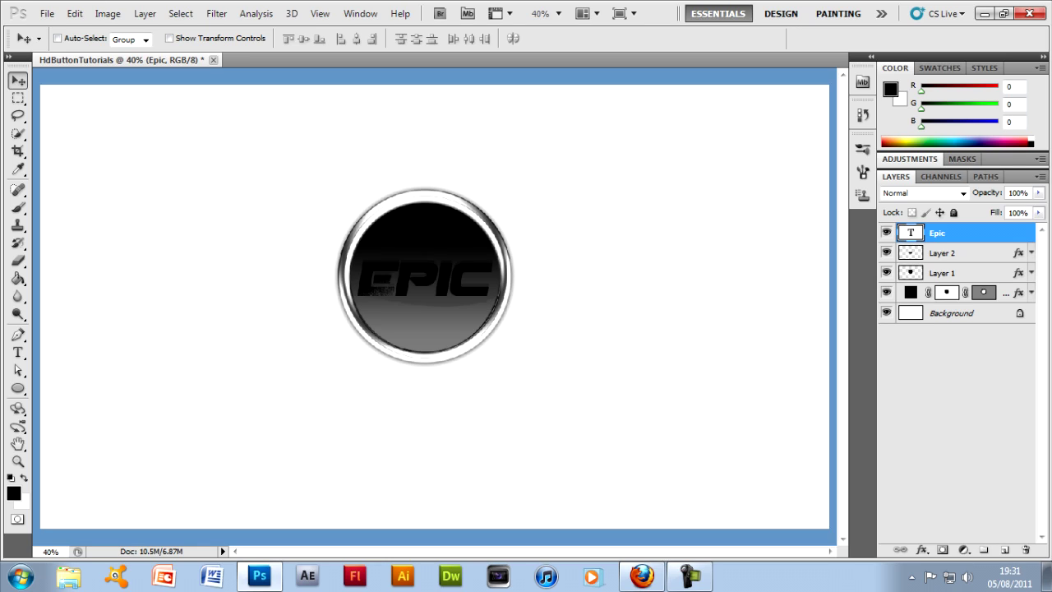
{"action": "key", "text": "shift+Right"}
{"action": "key", "text": "shift+Left"}
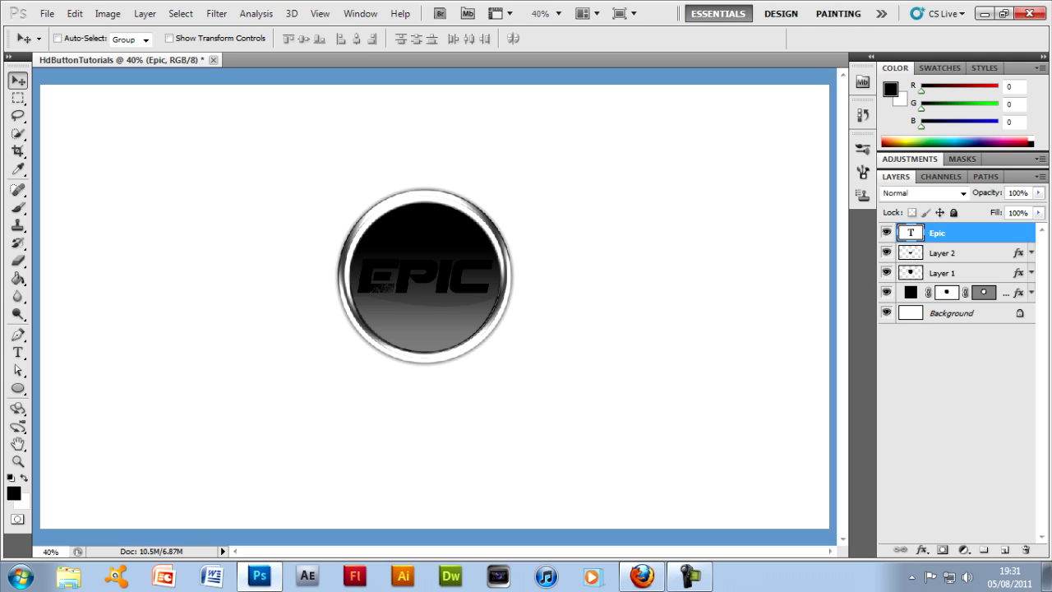
Step: Give the Epic text a Bevel and Emboss and a 90° linear gradient overlay of white and grey stops with a green stop at 61%
{"action": "left_click", "coordinate": [145, 13]}
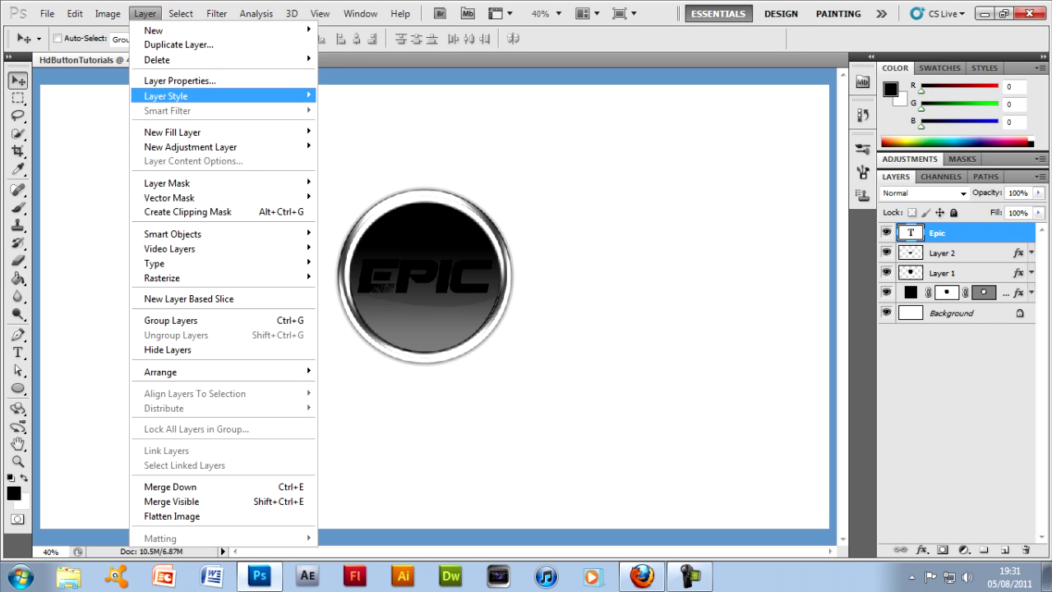
{"action": "mouse_move", "coordinate": [247, 95]}
{"action": "left_click", "coordinate": [353, 221]}
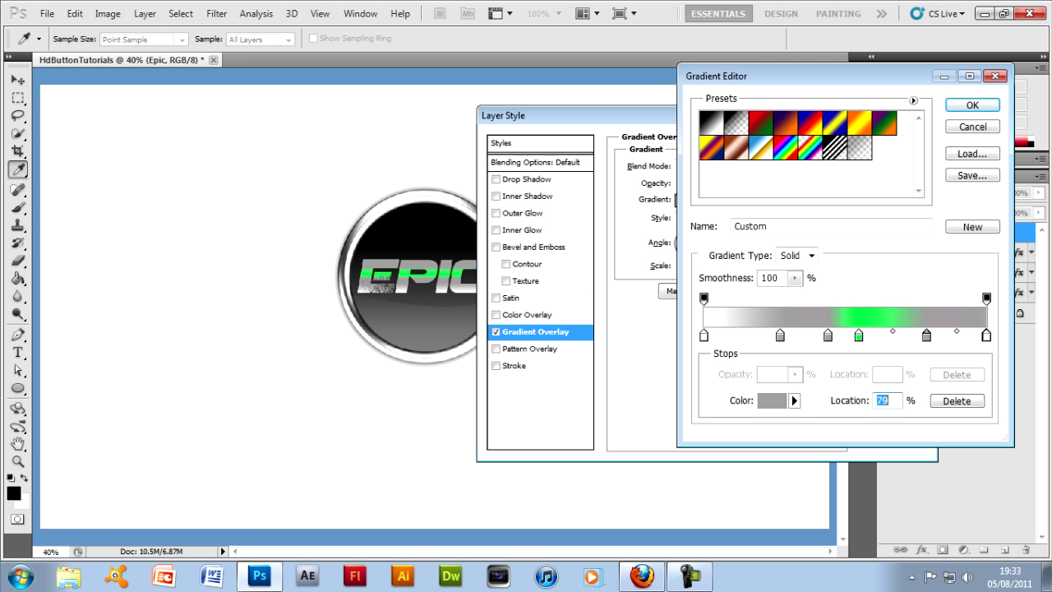
{"action": "left_click_drag", "start_coordinate": [936, 335], "coordinate": [969, 370]}
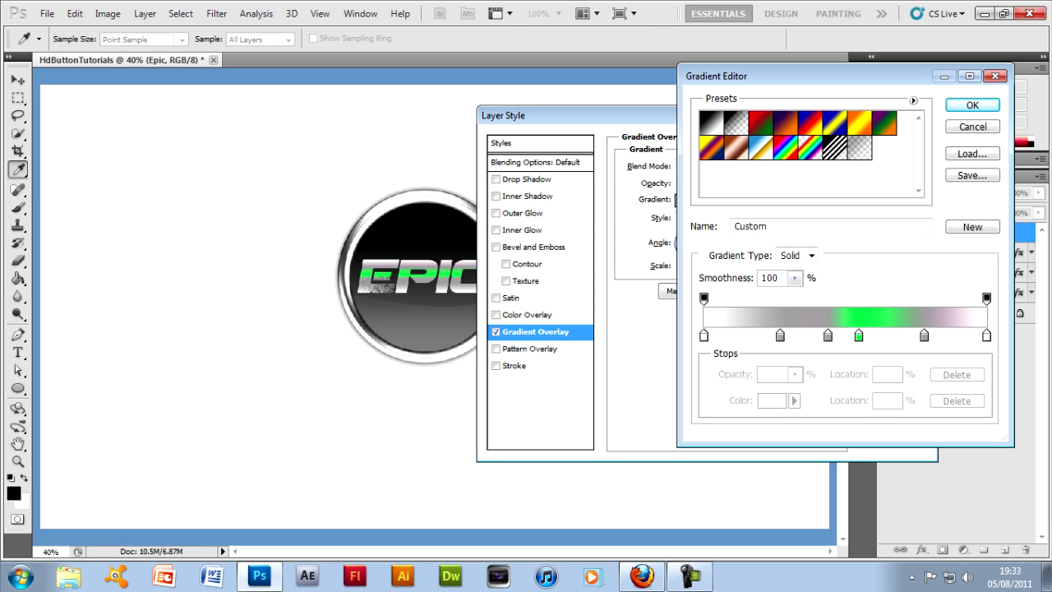
{"action": "left_click", "coordinate": [858, 335]}
{"action": "left_click_drag", "start_coordinate": [858, 335], "coordinate": [877, 335]}
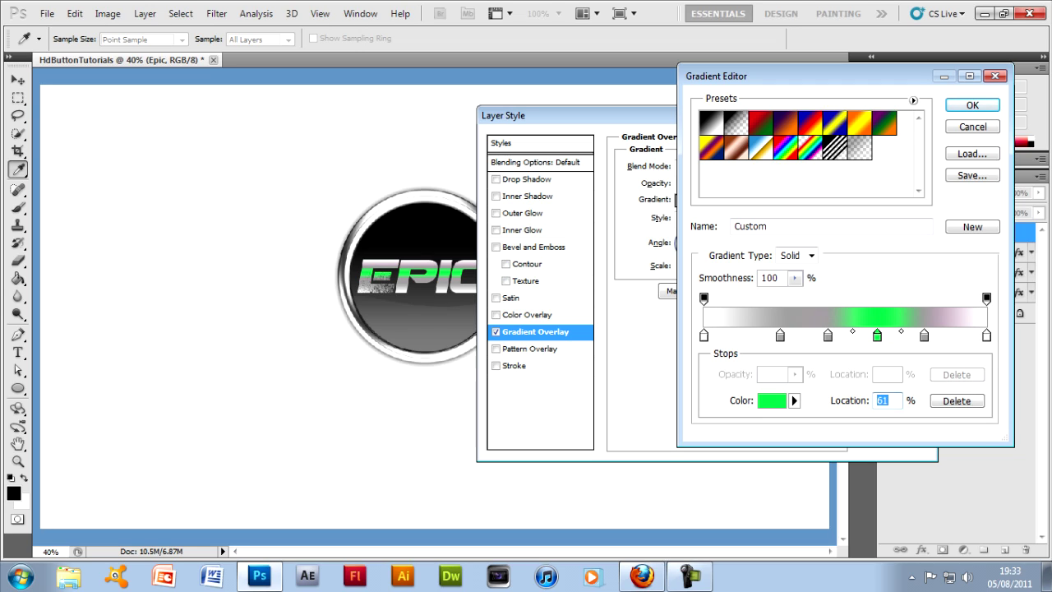
{"action": "left_click", "coordinate": [972, 105]}
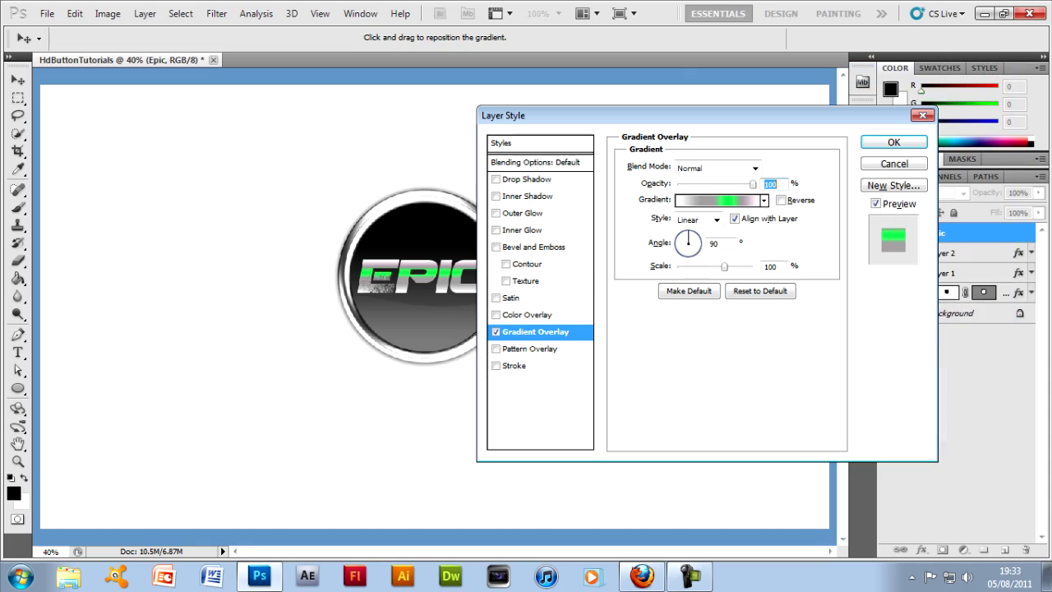
{"action": "left_click_drag", "start_coordinate": [575, 115], "coordinate": [623, 111]}
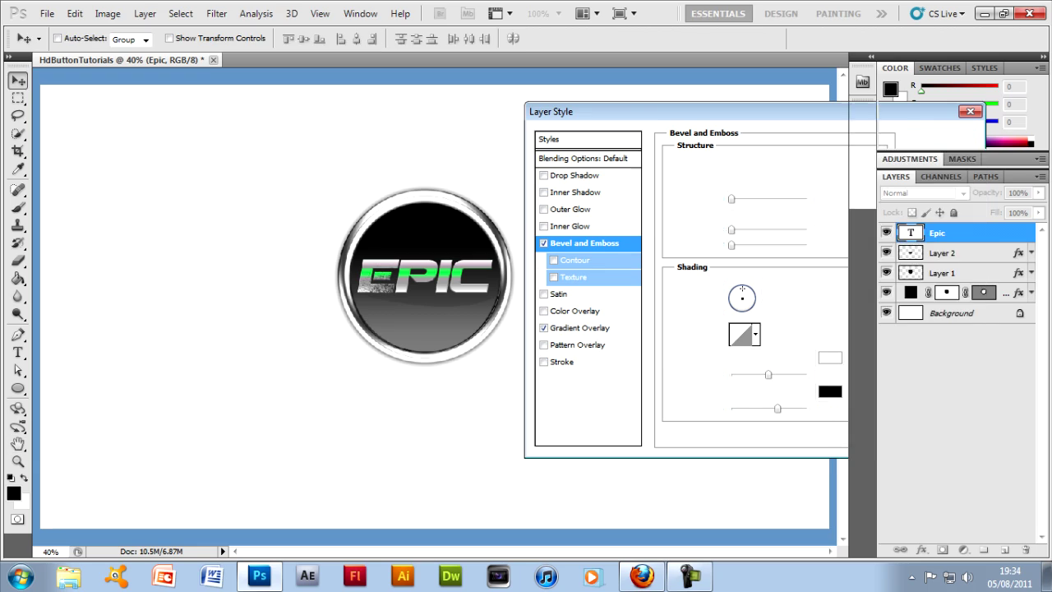
{"action": "key", "text": "Return"}
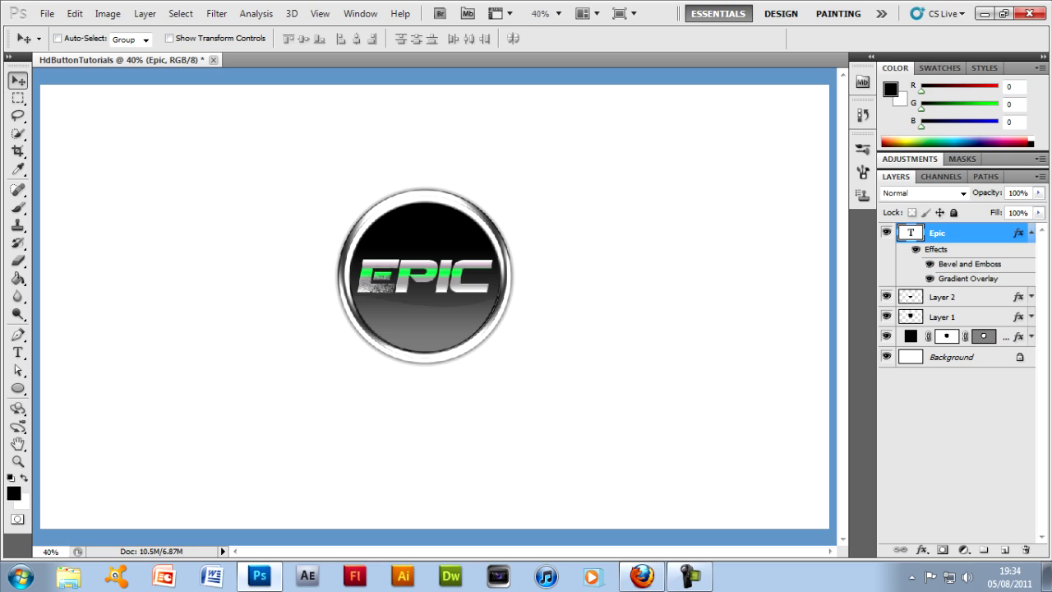
Step: Toggle the Epic text's Gradient Overlay and Bevel and Emboss effects off and on to compare the lettering with and without them
{"action": "left_click", "coordinate": [929, 278]}
{"action": "left_click", "coordinate": [930, 264]}
{"action": "left_click", "coordinate": [930, 278]}
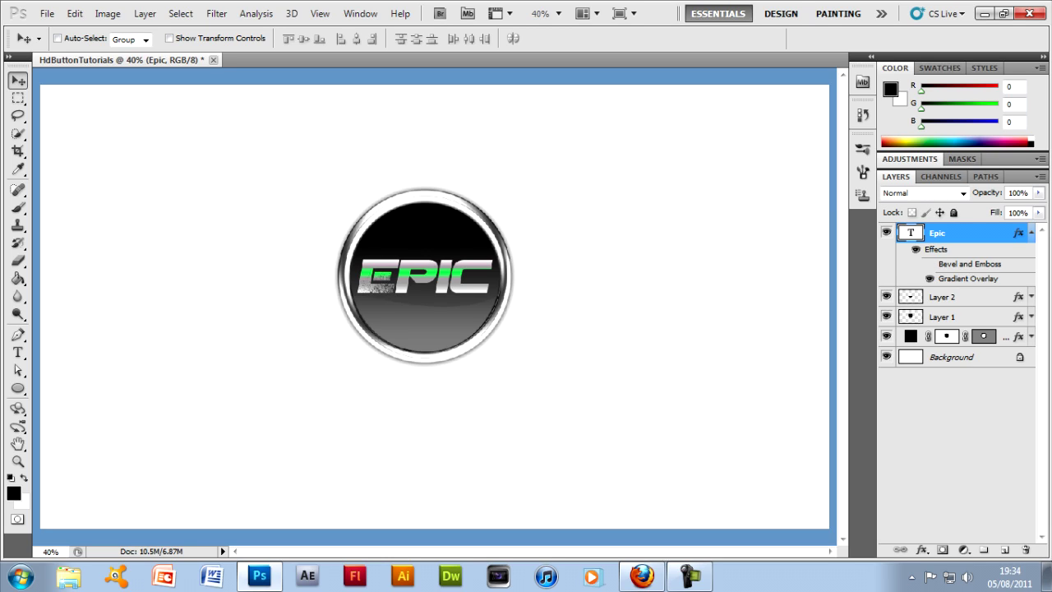
{"action": "left_click", "coordinate": [929, 264]}
{"action": "left_click", "coordinate": [929, 264]}
{"action": "left_click", "coordinate": [929, 263]}
{"action": "left_click", "coordinate": [929, 264]}
{"action": "left_click", "coordinate": [929, 264]}
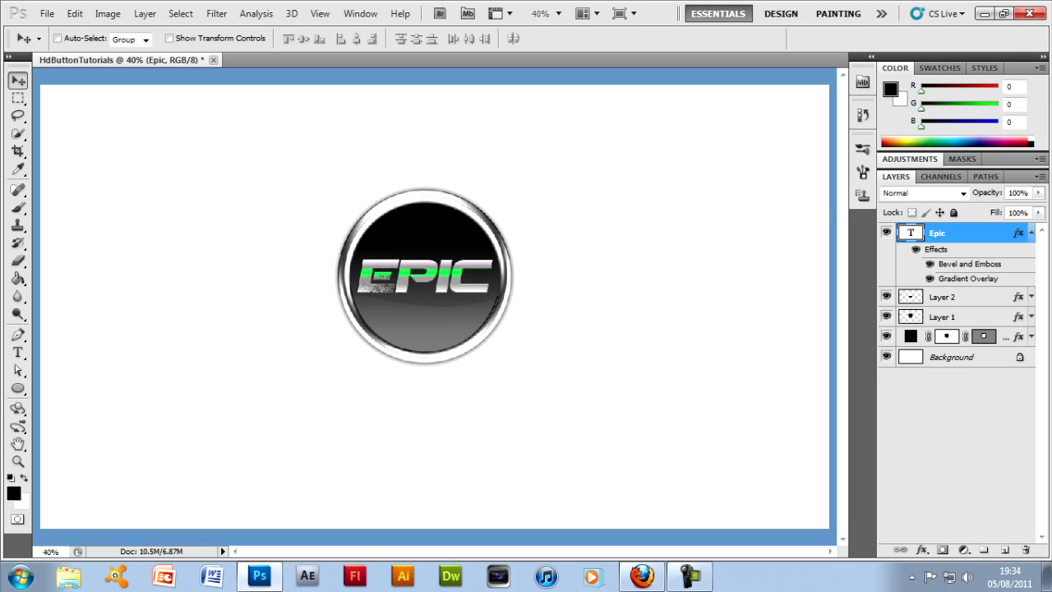
Step: Collapse the Epic layer's effects list and apply a 90° linear gradient overlay from dark to light grey to the background layer at 100% opacity
{"action": "left_click", "coordinate": [1031, 233]}
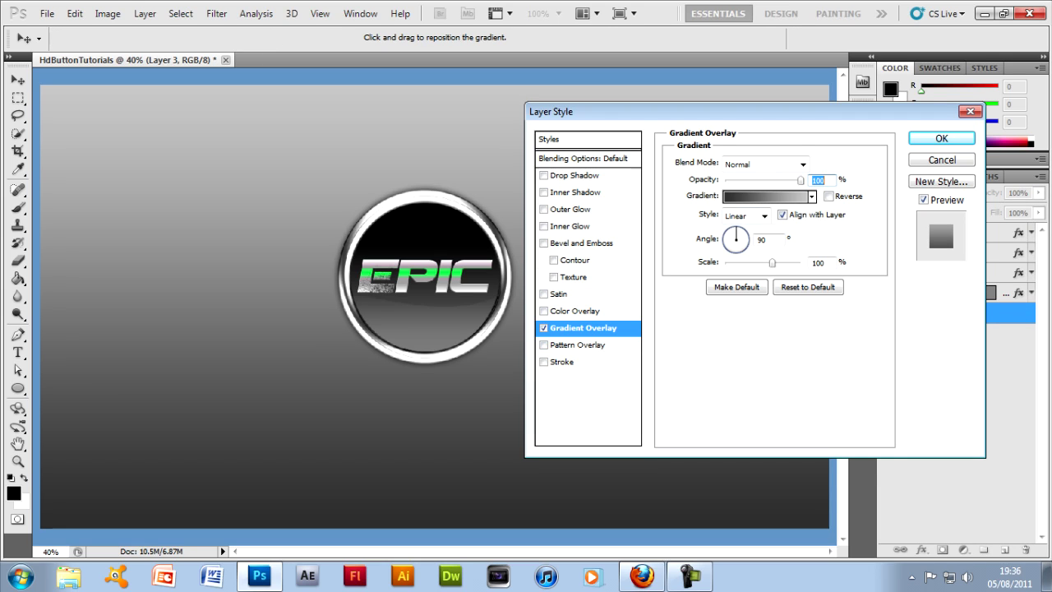
{"action": "left_click", "coordinate": [941, 138]}
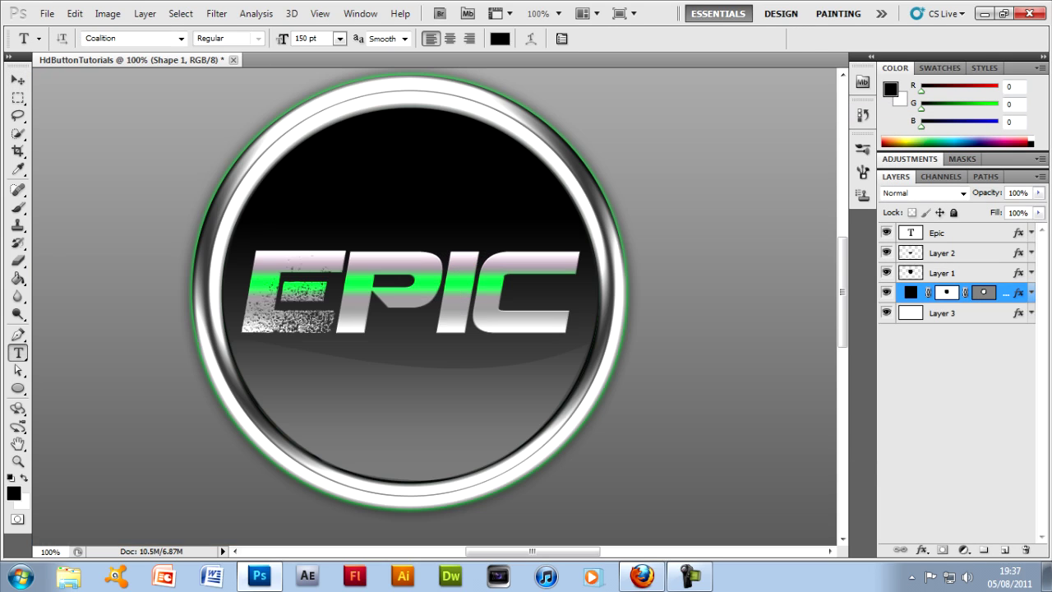